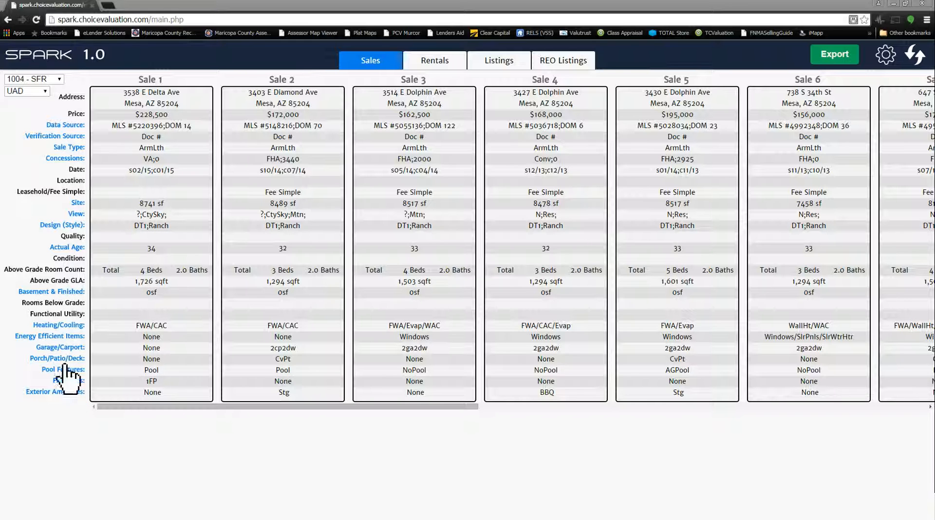
Open the General Settings and set the default picture size to Medium.
left_click(885, 61)
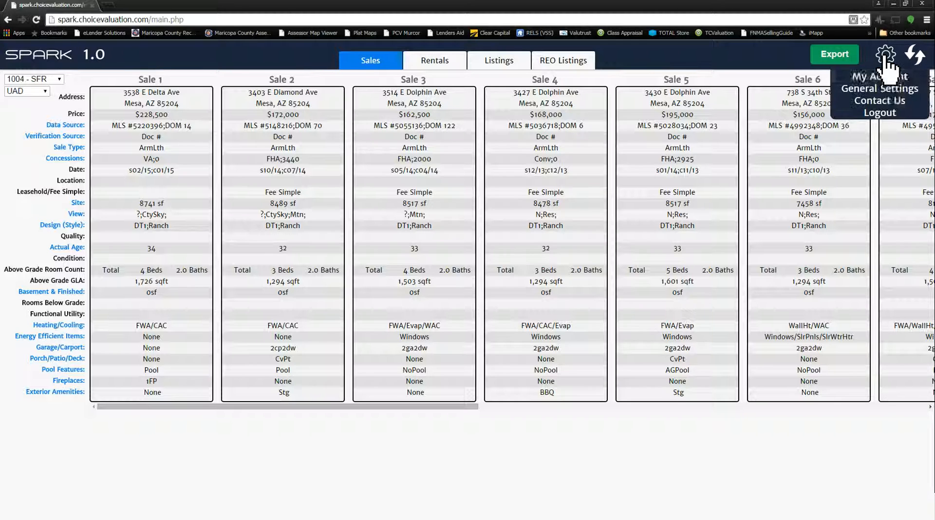
left_click(870, 93)
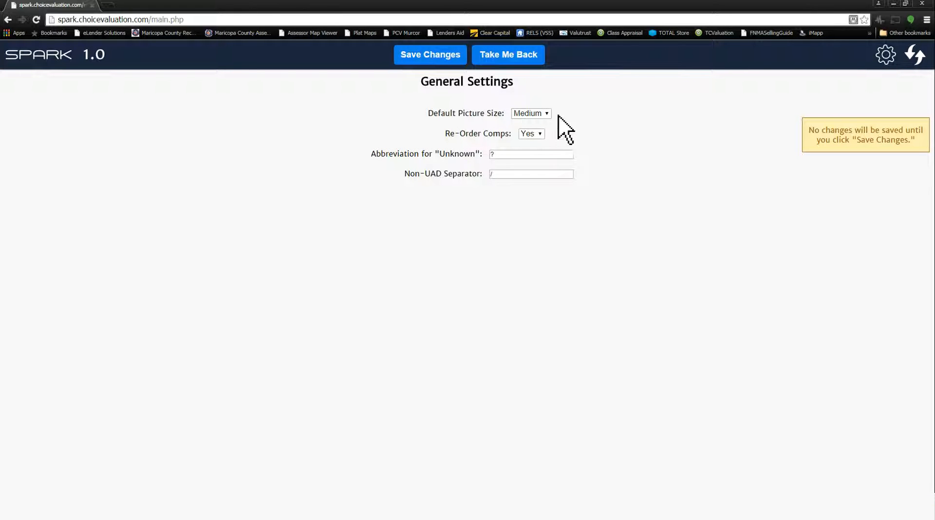
left_click(534, 113)
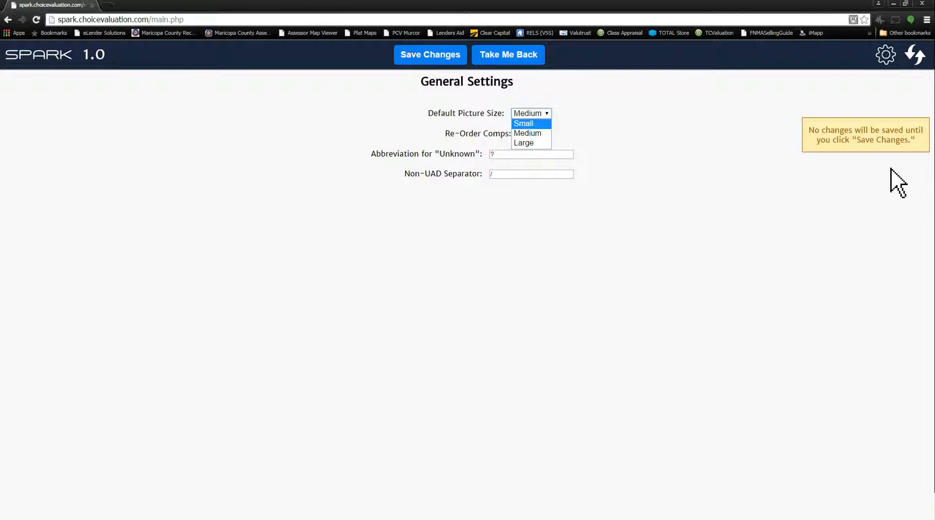
left_click(875, 189)
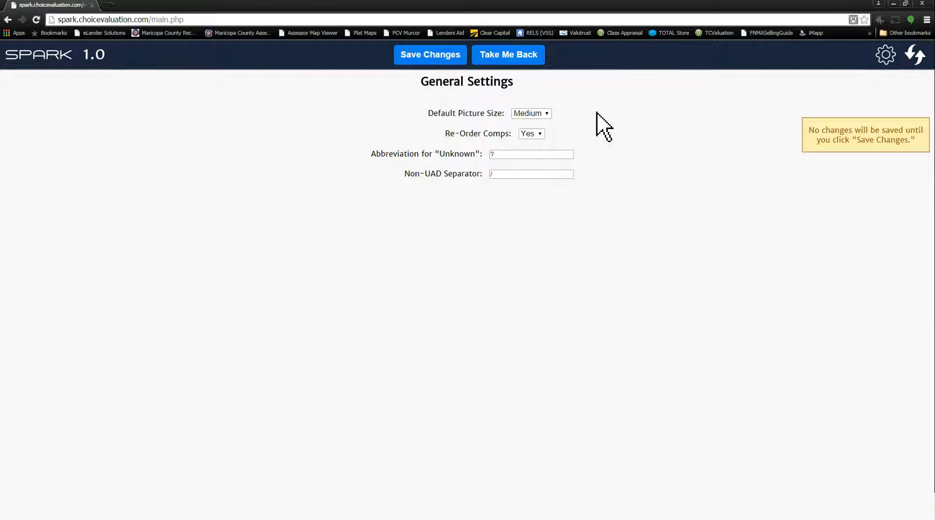
mouse_move(535, 115)
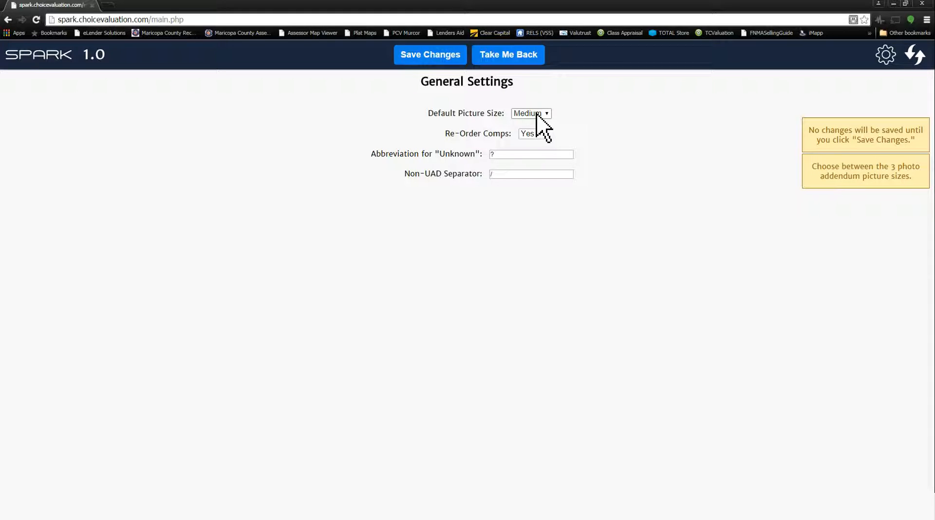
mouse_move(536, 135)
left_click(540, 115)
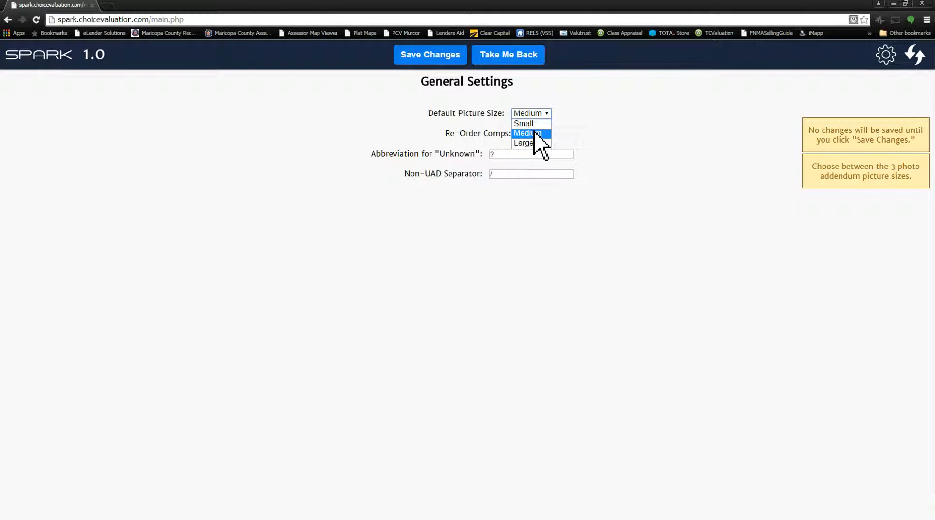
left_click(535, 134)
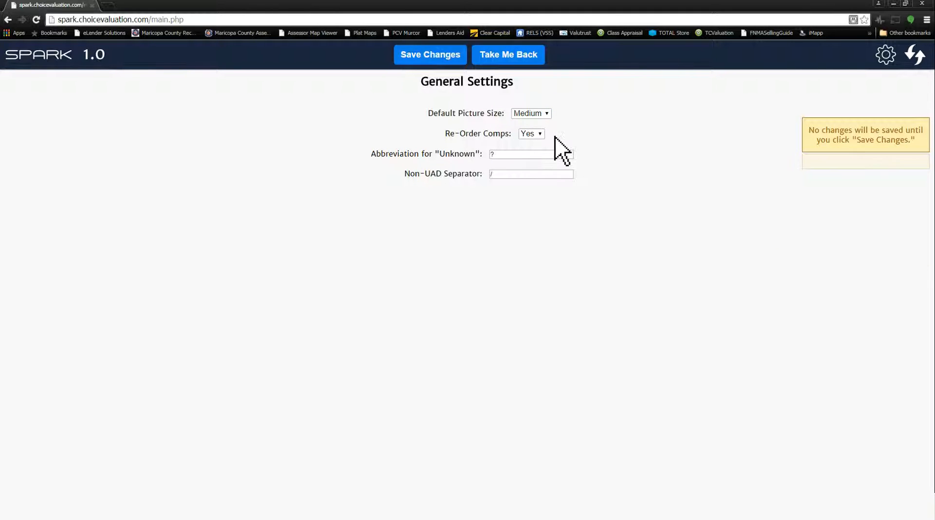
Set Re-Order Comps to No so comps stay in their uploaded order.
left_click(530, 135)
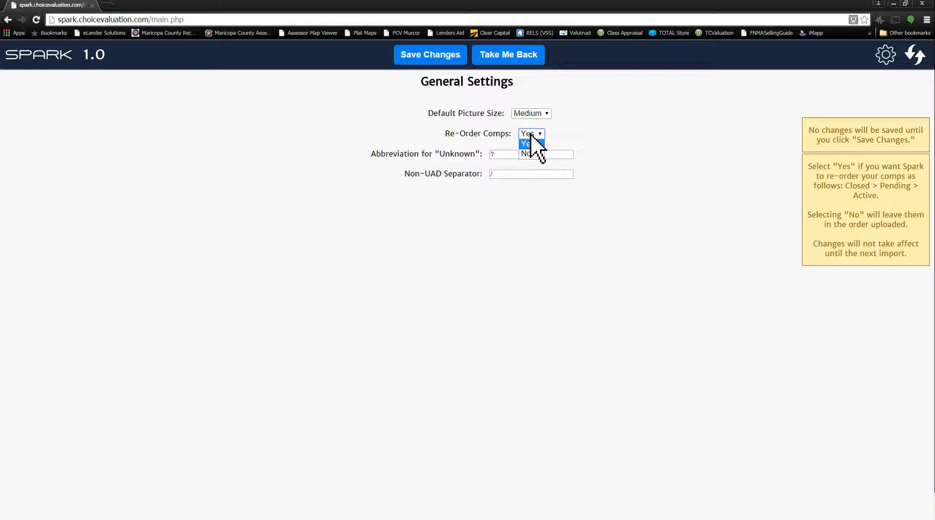
left_click(533, 154)
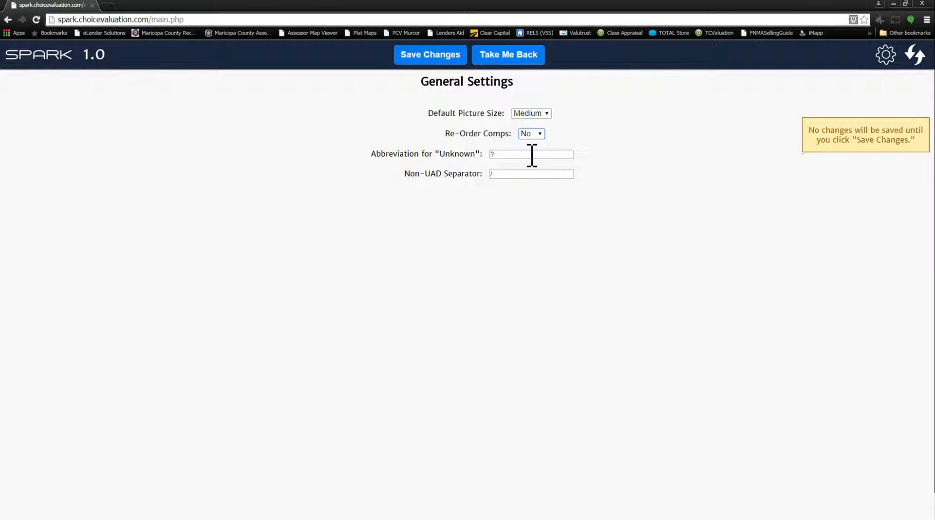
mouse_move(532, 137)
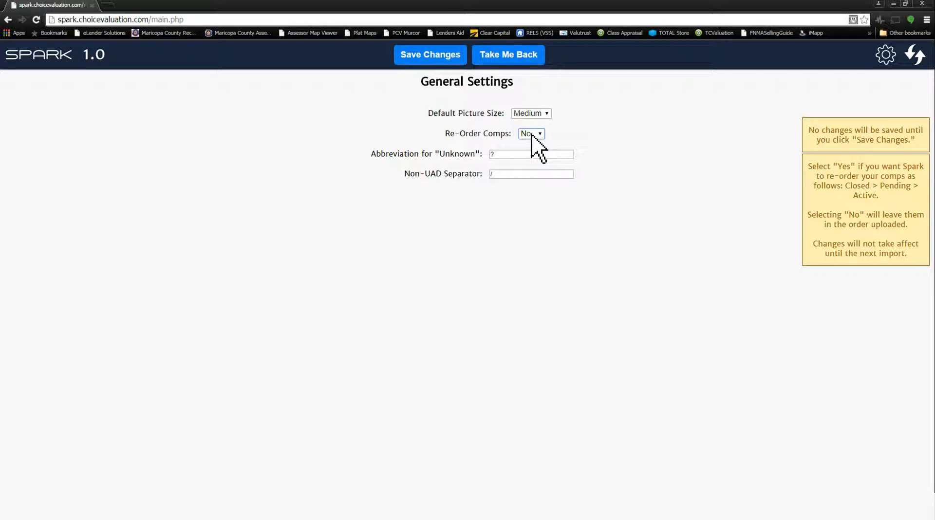
Try UNK as the abbreviation for "Unknown" and restore it to ?
left_click(507, 155)
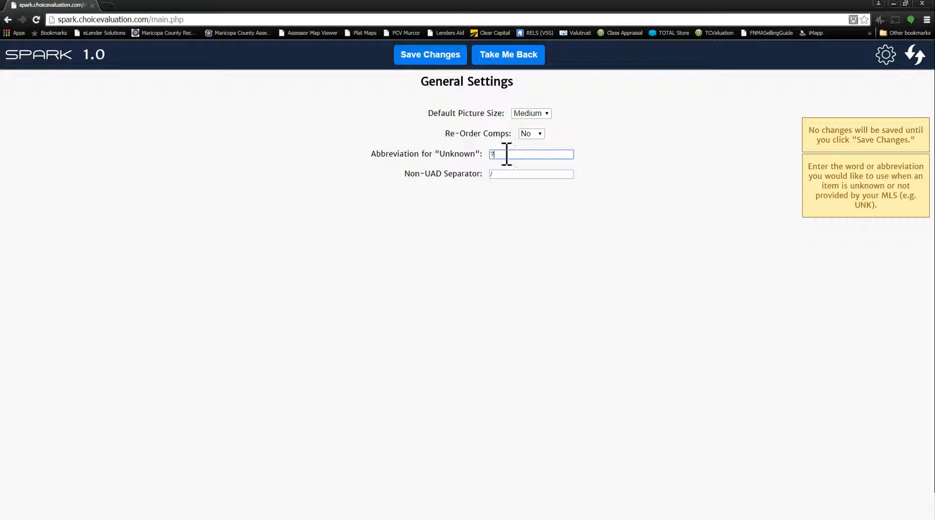
left_click_drag(493, 154, 520, 155)
key("BackSpace")
type("UNK")
type("?")
left_click(500, 175)
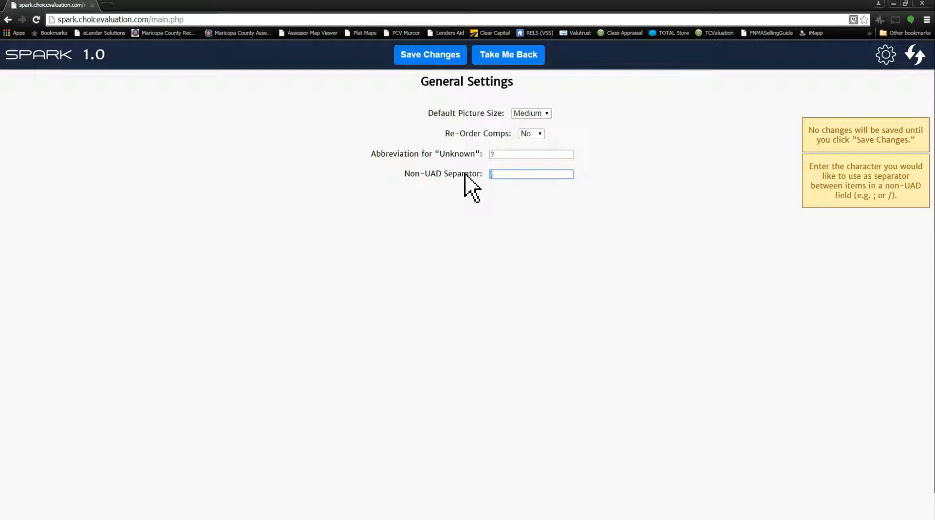
double_click(503, 173)
left_click(502, 175)
left_click_drag(501, 173, 481, 178)
Save the changed general settings and return to the sales grid.
left_click(522, 52)
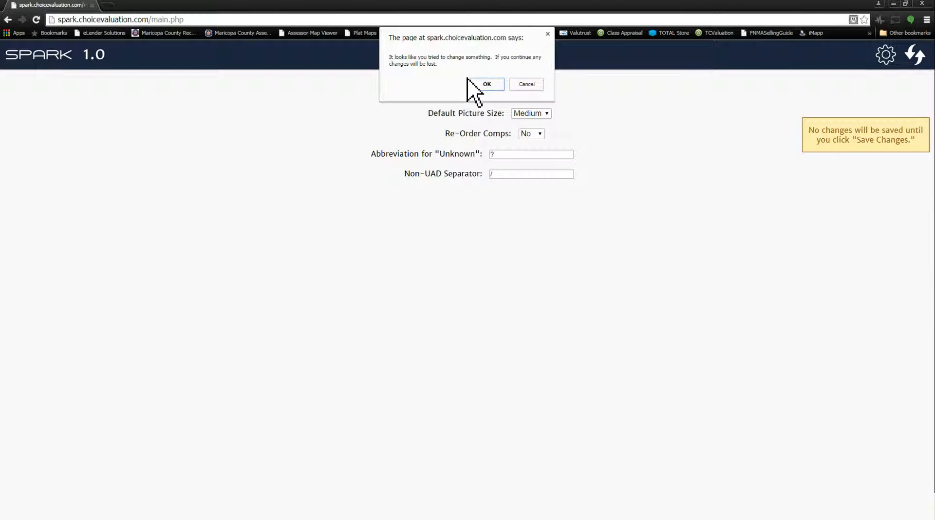
left_click(526, 85)
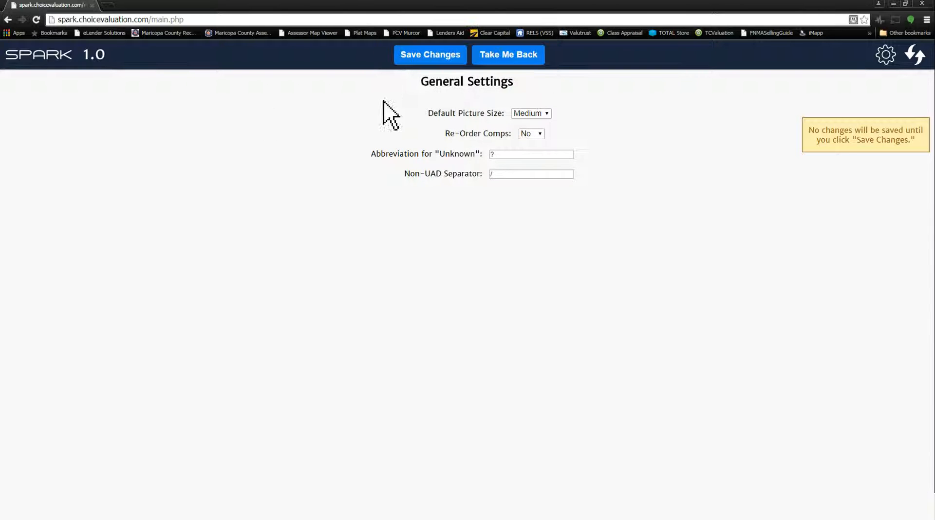
left_click(422, 62)
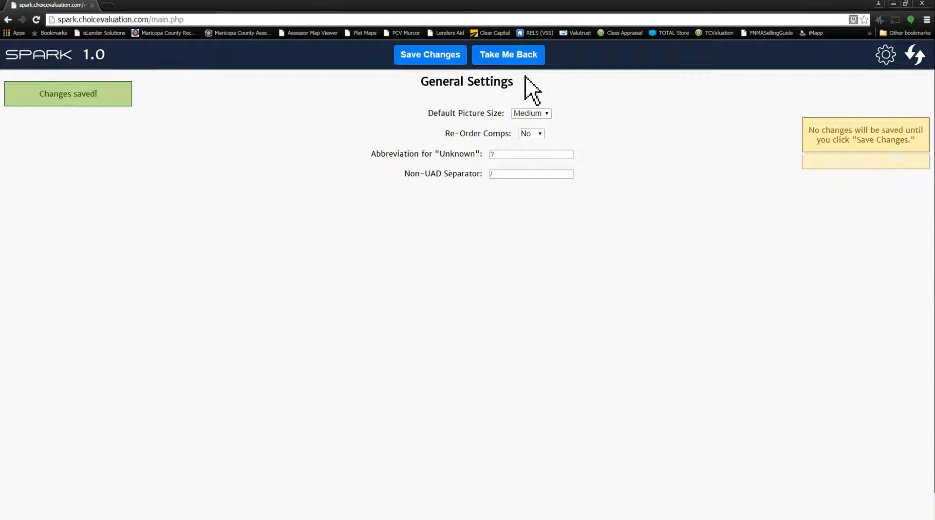
left_click(508, 56)
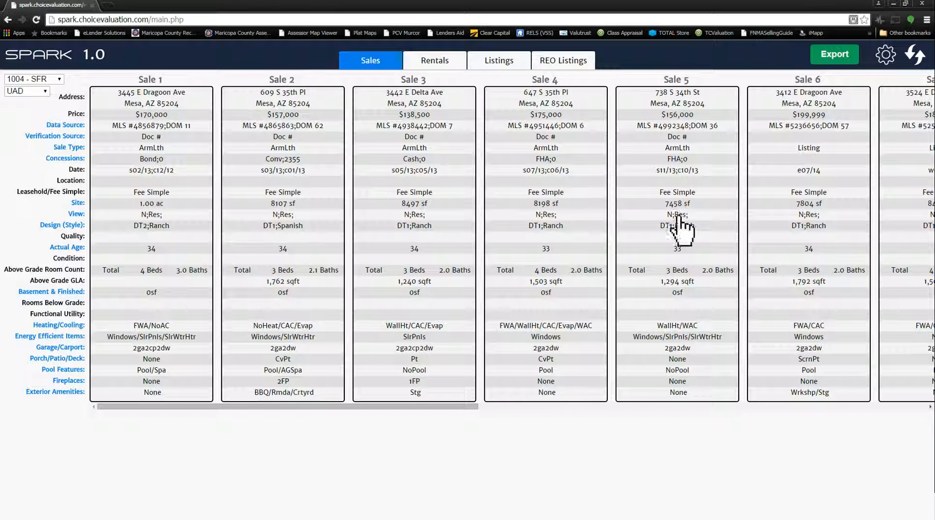
Set the Non-UAD Separator to - in the General Settings, save, and return to the sales grid.
left_click(892, 52)
left_click(891, 89)
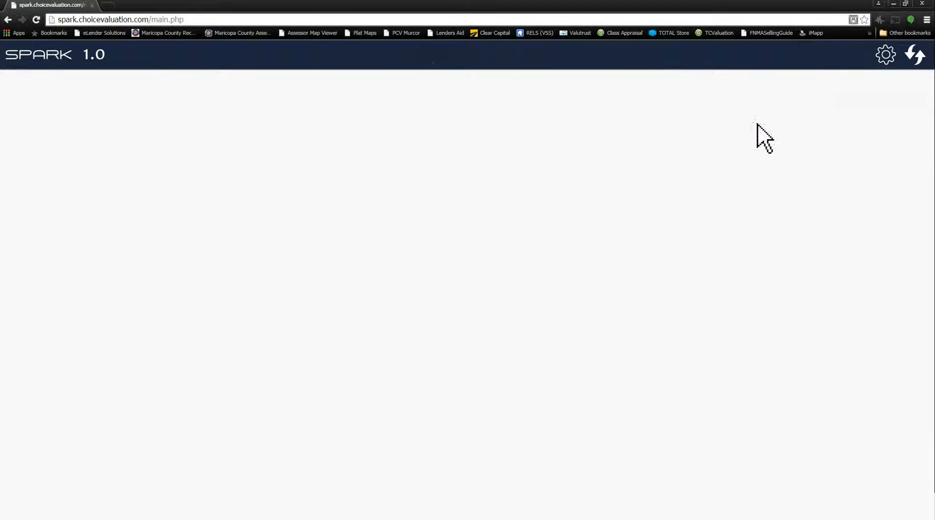
left_click(510, 174)
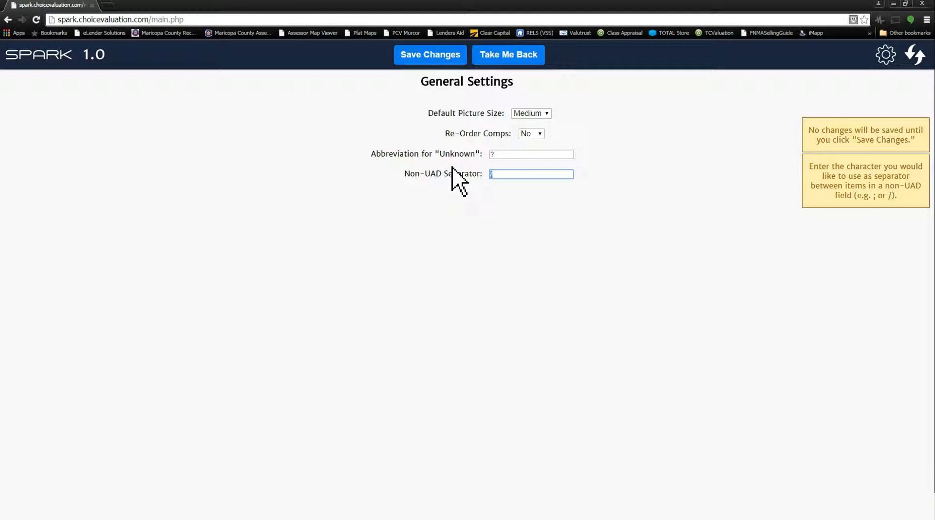
type("-")
left_click(446, 59)
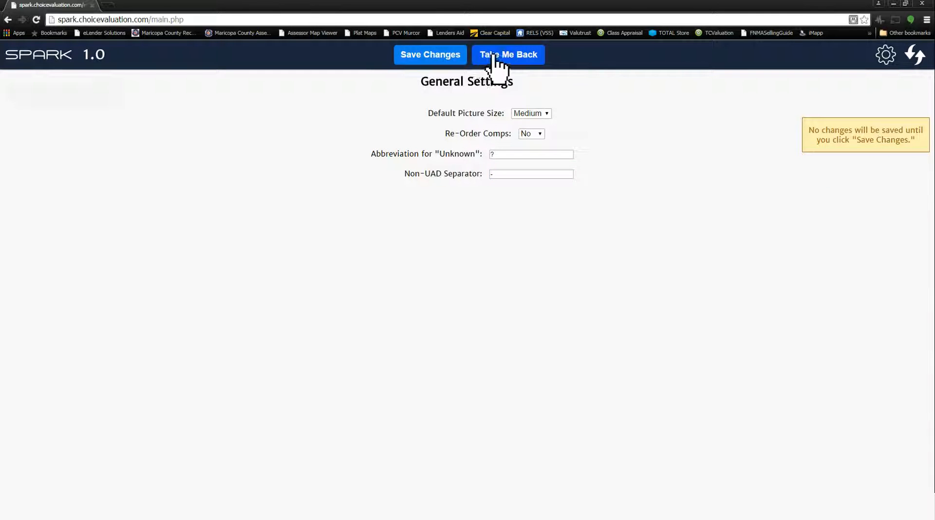
left_click(507, 59)
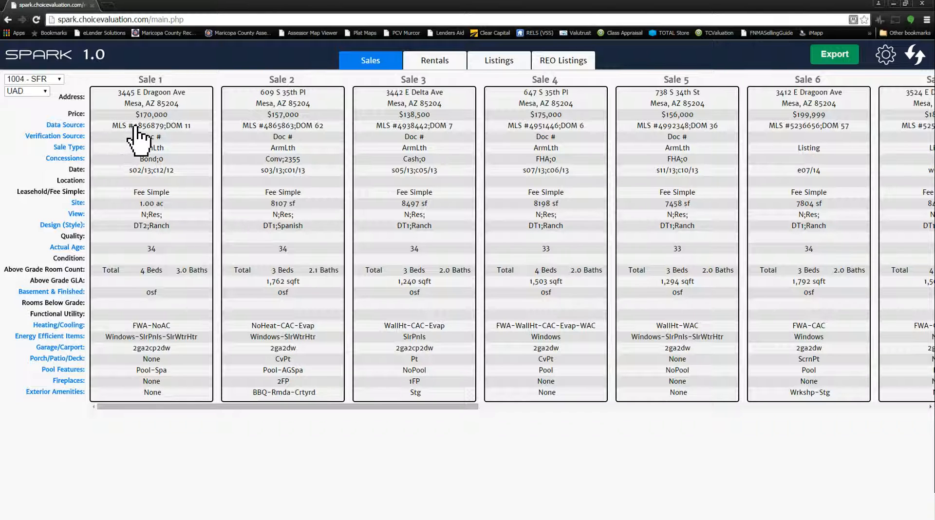
Set the MLS Source in the Data Source settings to "ARMLS #", save, and return to the sales grid.
left_click(69, 124)
left_click_drag(509, 123, 373, 100)
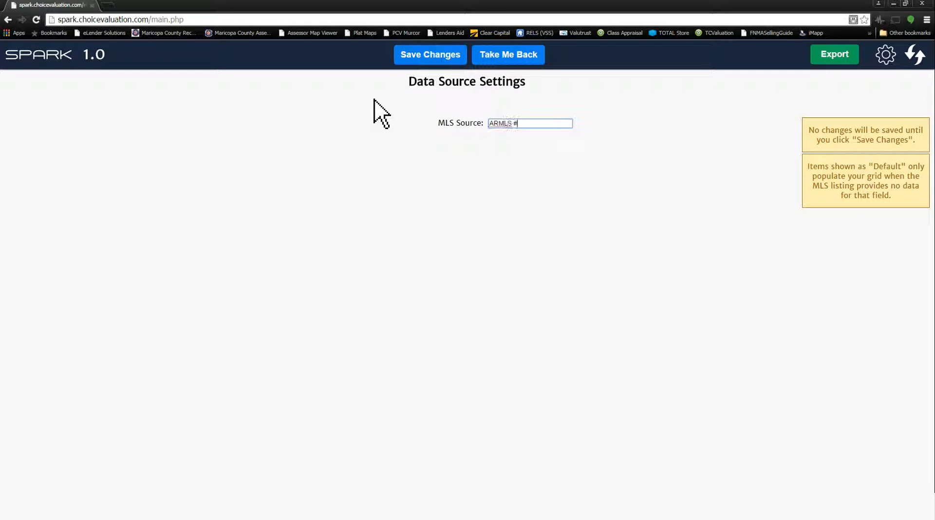
left_click(440, 56)
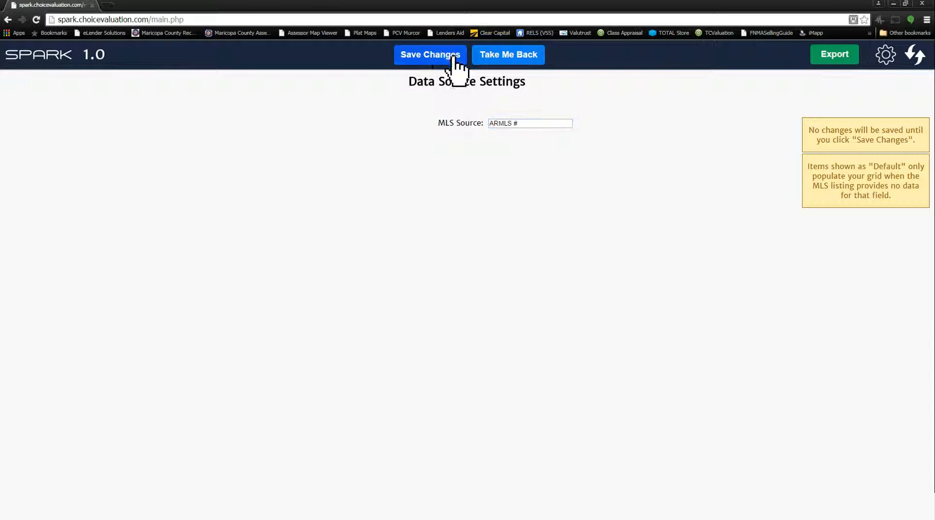
left_click(510, 58)
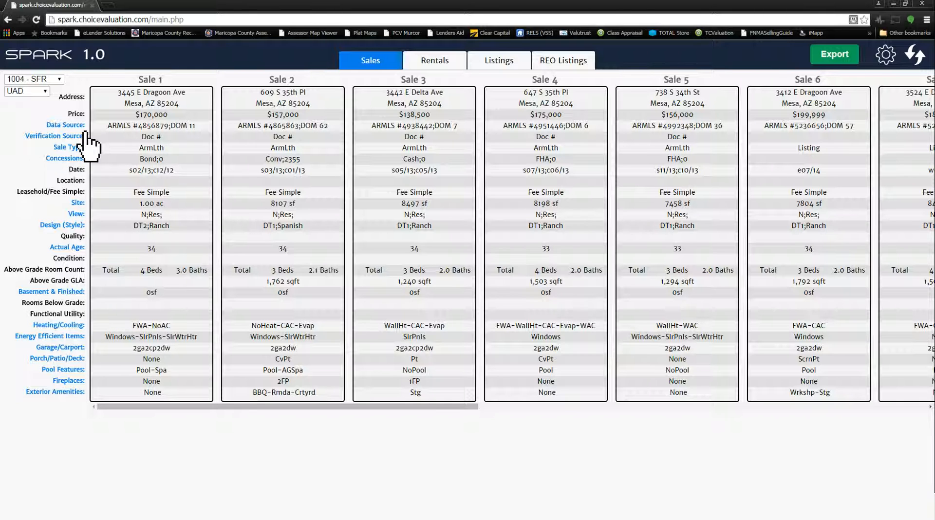
Set Populate Verification Source to "Yes - Use Parcel Number", save, and return to the sales grid.
left_click(62, 137)
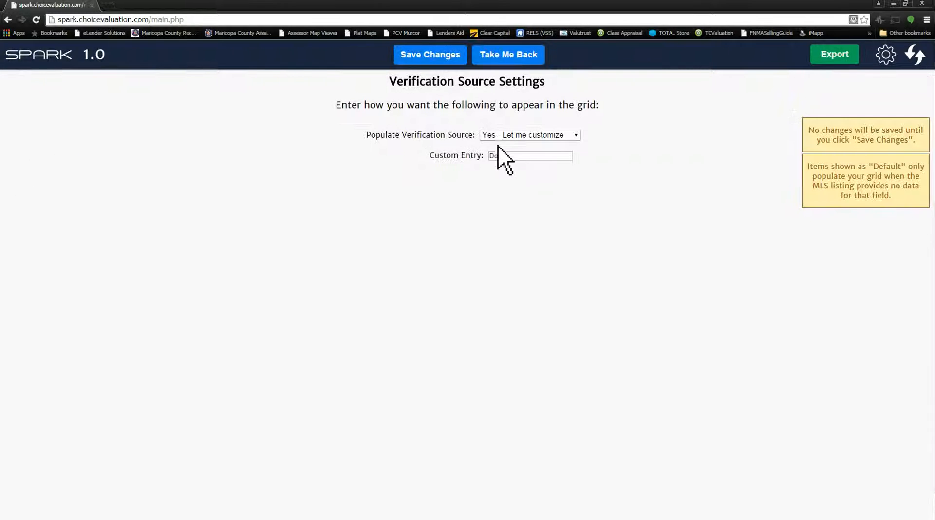
left_click(525, 136)
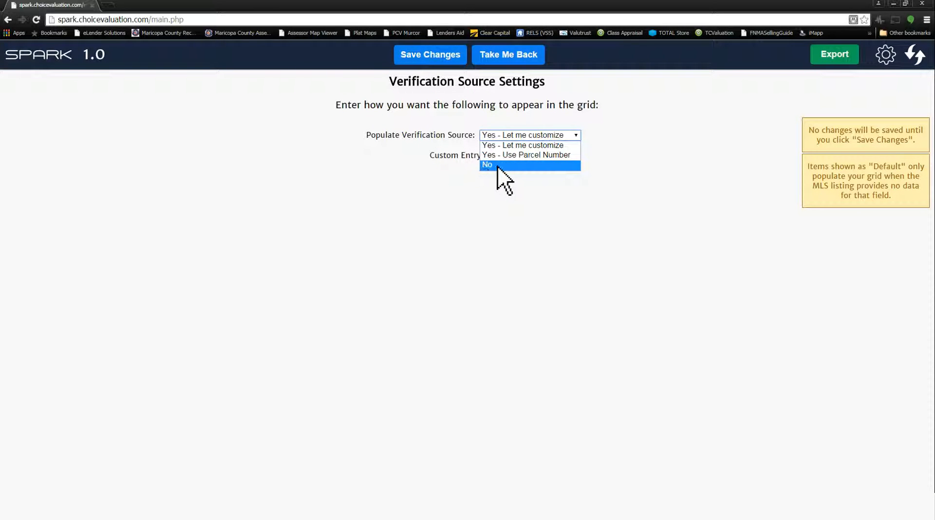
left_click(565, 155)
left_click(441, 57)
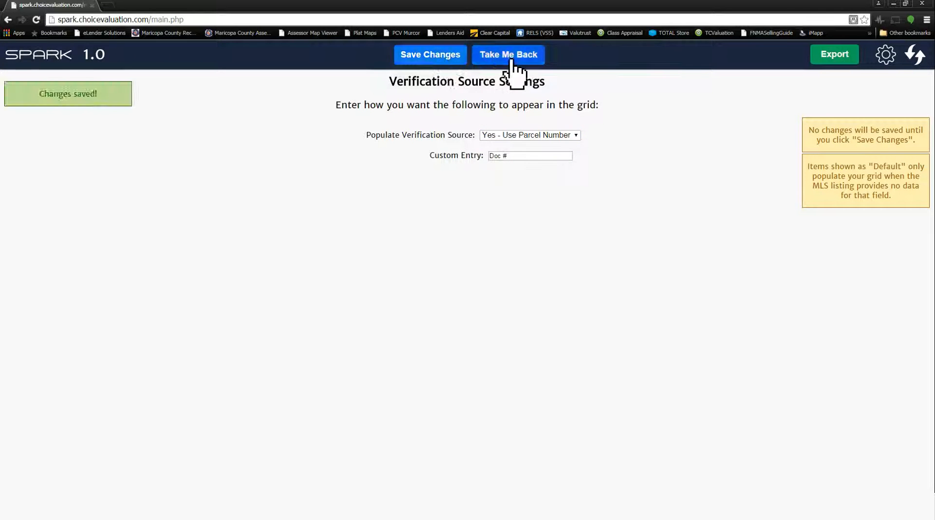
left_click(510, 56)
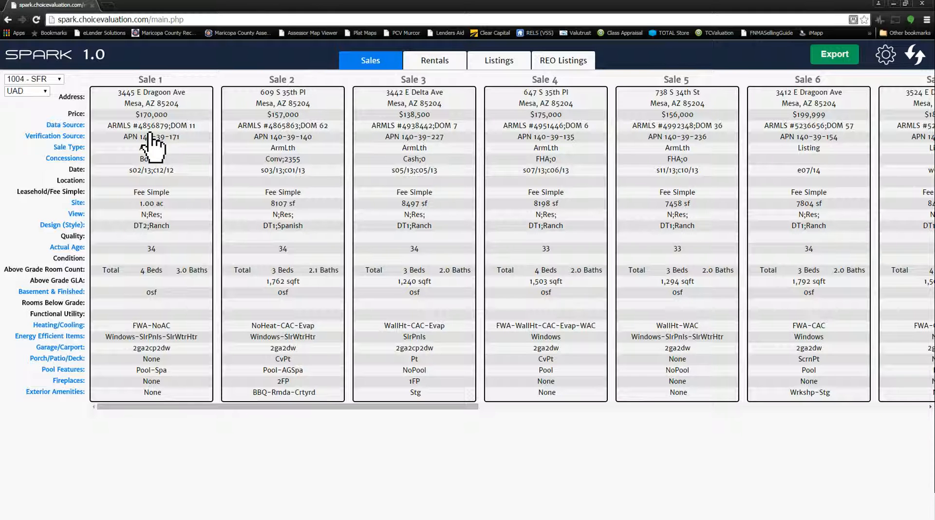
Set Populate Verification Source to "Yes - Let me customize" with the custom entry "Doc #", save, and return to the grid.
left_click(73, 137)
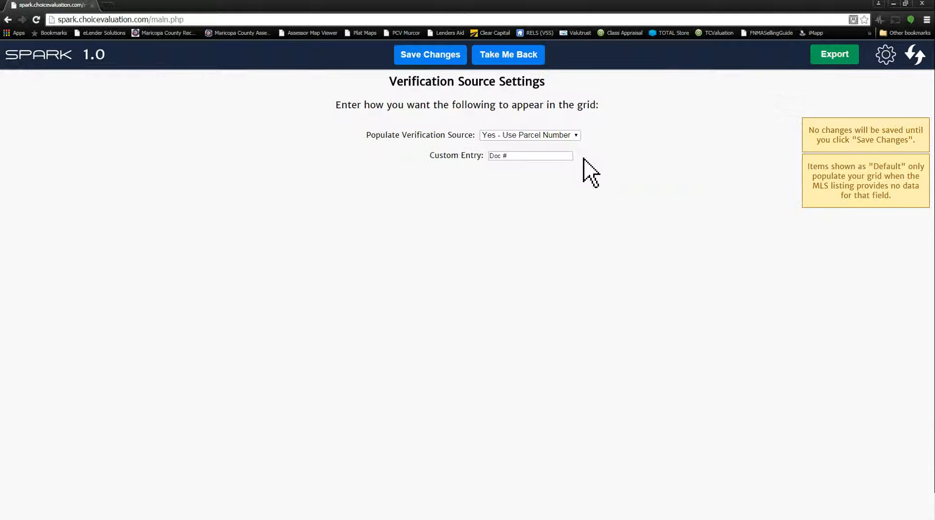
left_click(542, 134)
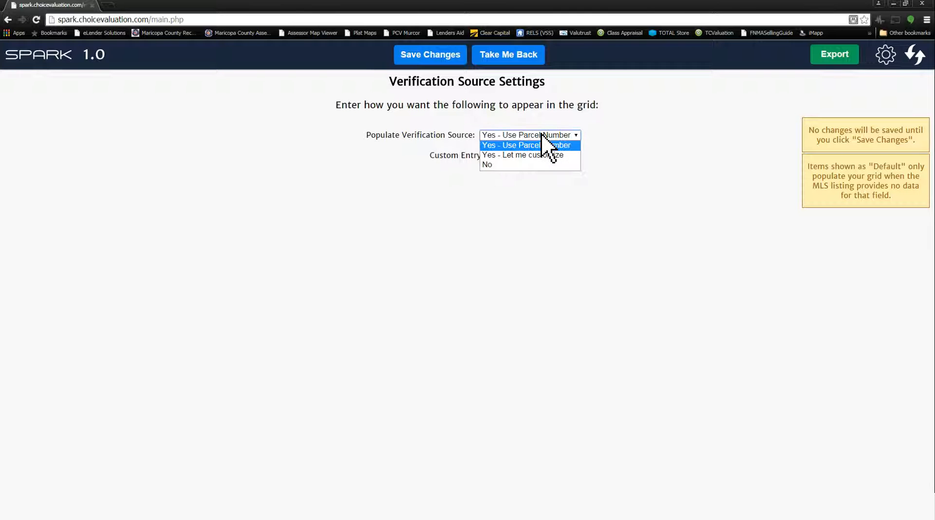
left_click(508, 155)
left_click_drag(530, 159, 453, 151)
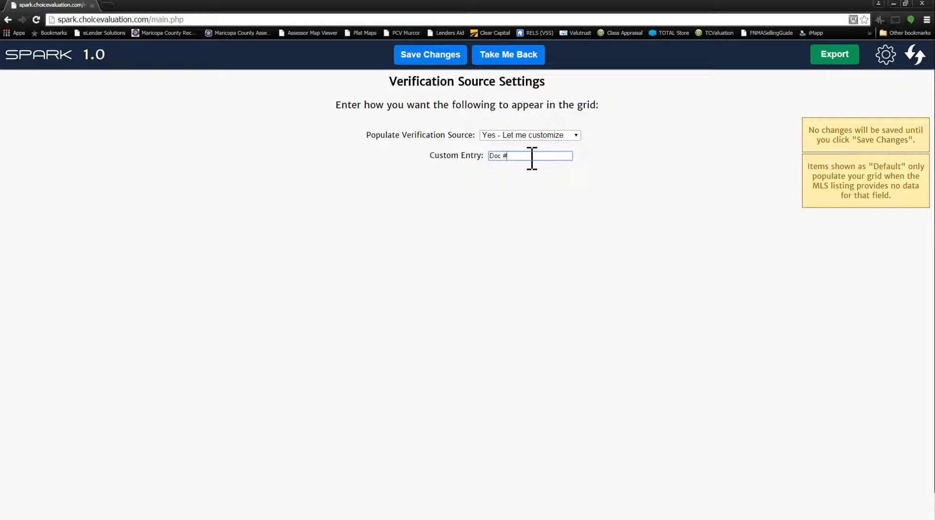
left_click(431, 59)
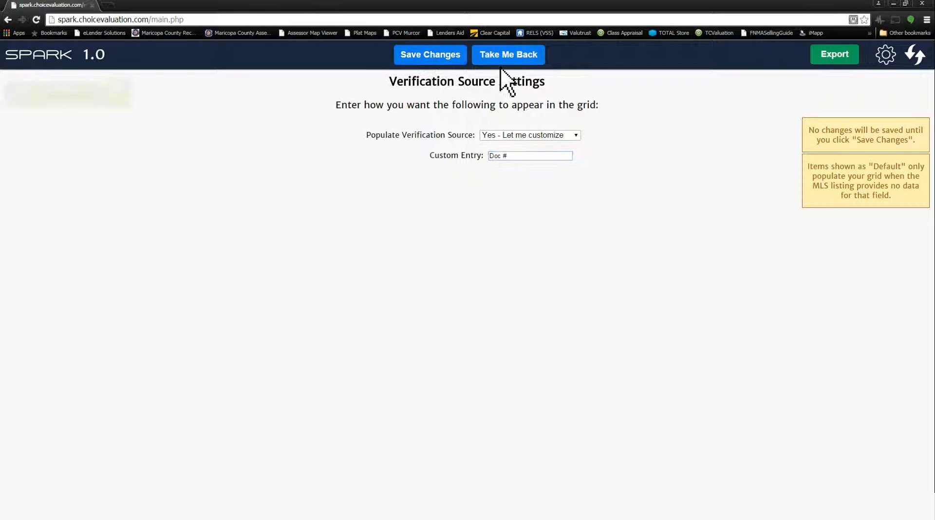
left_click(523, 59)
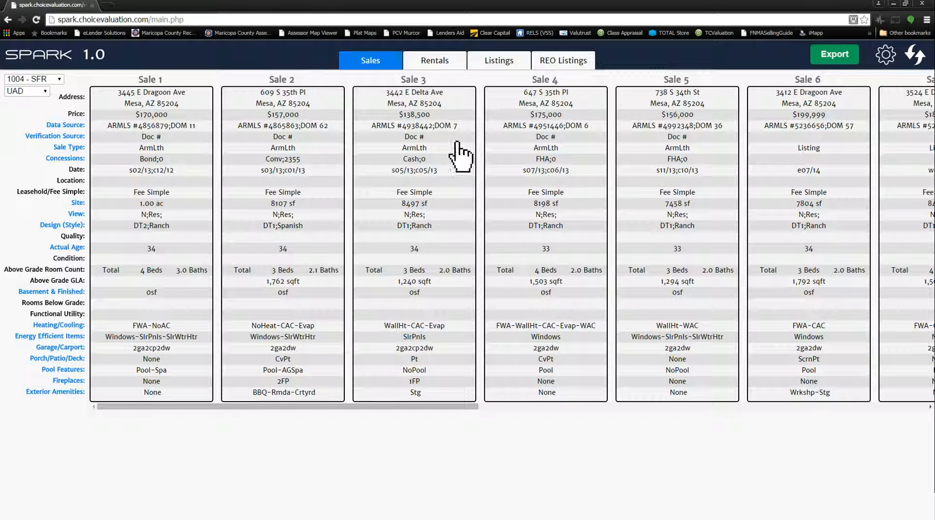
Open the Sale Type settings and review the non-UAD text entries from REO Sale through Estate Sale.
left_click(69, 147)
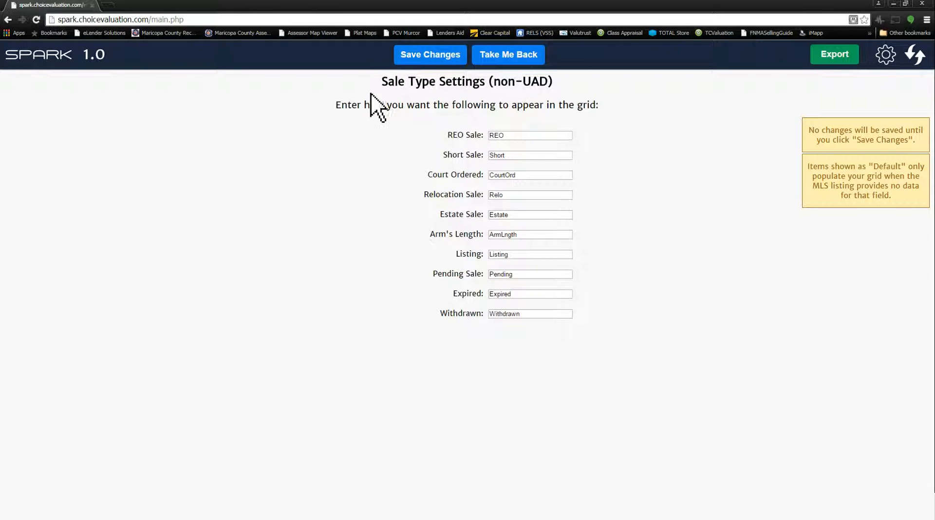
left_click_drag(525, 136, 492, 139)
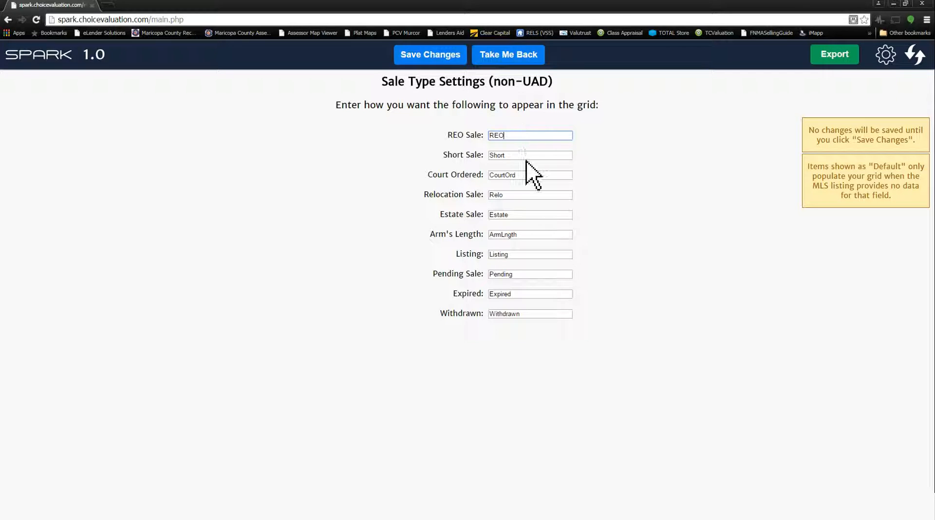
left_click(534, 196)
left_click(534, 214)
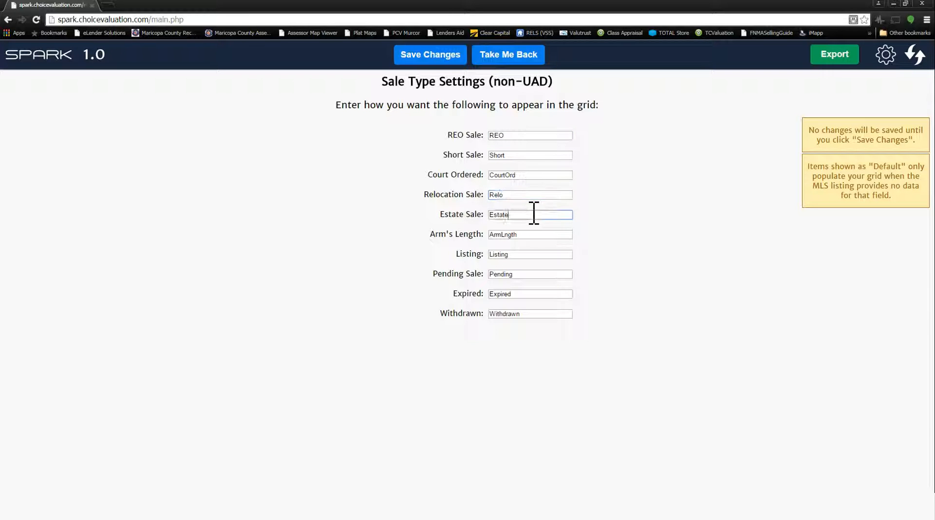
left_click(526, 176)
left_click(529, 136)
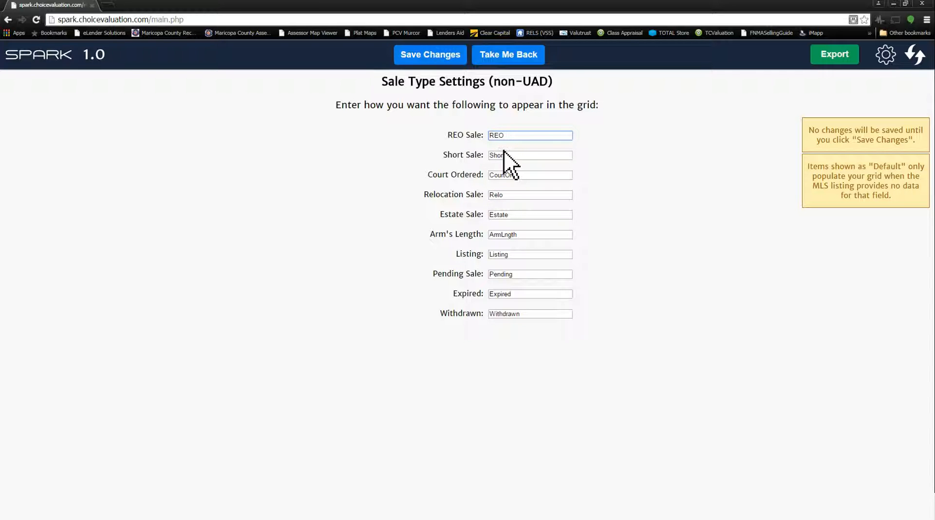
left_click(516, 196)
left_click(528, 175)
left_click(529, 156)
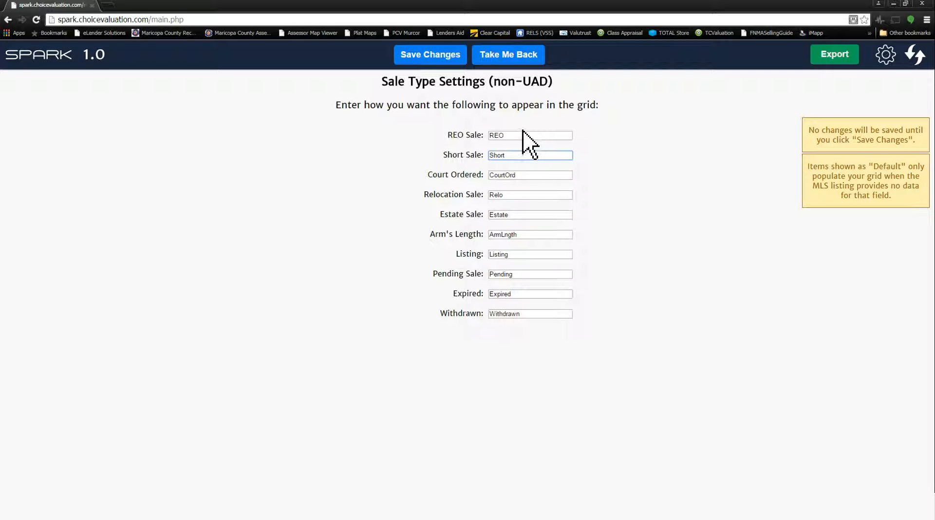
left_click(517, 135)
left_click(524, 157)
left_click(530, 196)
left_click(525, 156)
left_click(529, 195)
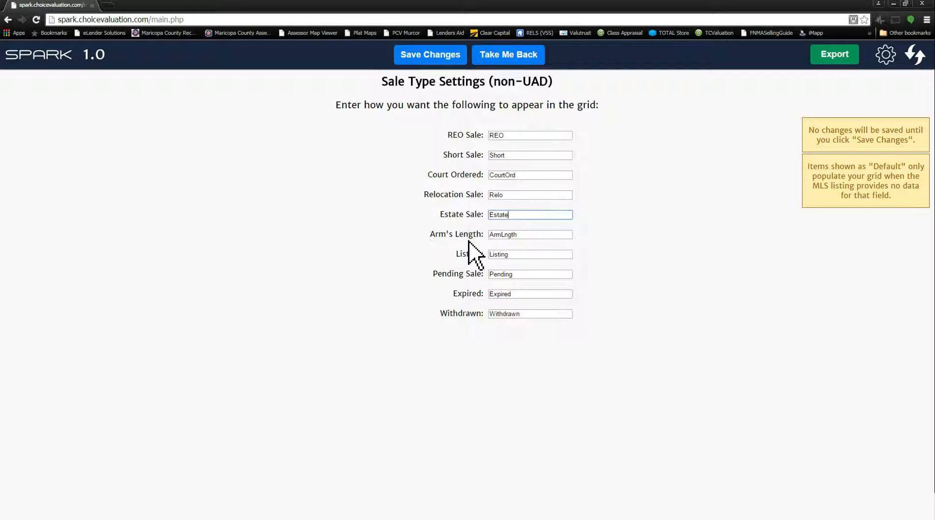
Set the non-UAD Arm's Length text to jlfijlkjdf, save, and view the sales grid in Non UAD format.
left_click_drag(532, 235, 429, 219)
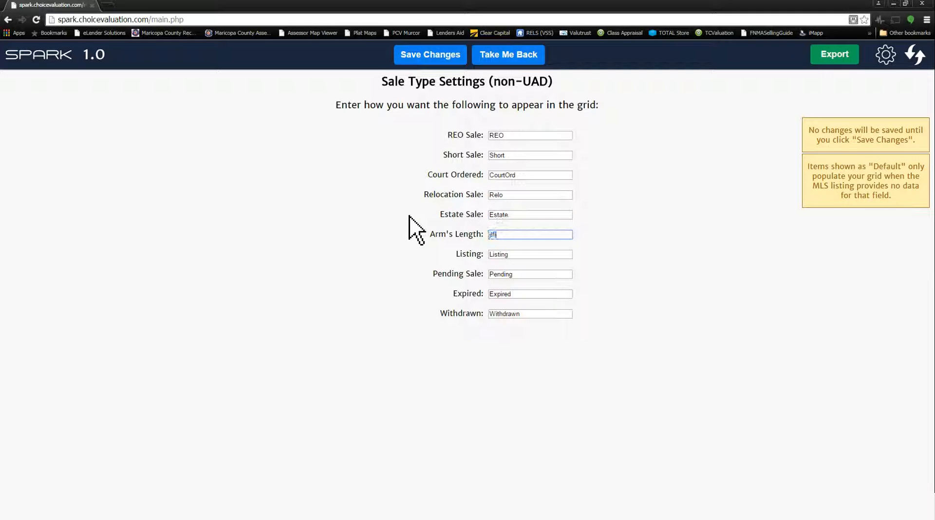
left_click(444, 56)
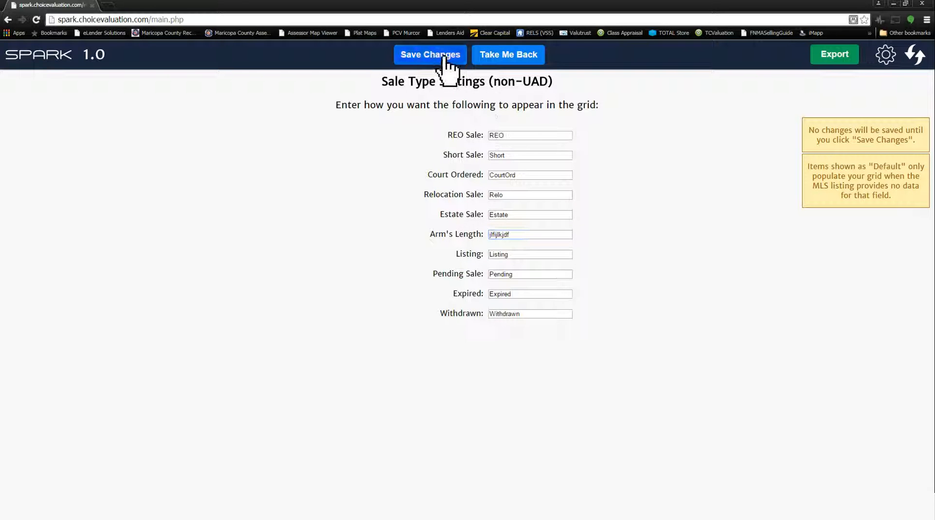
left_click(519, 57)
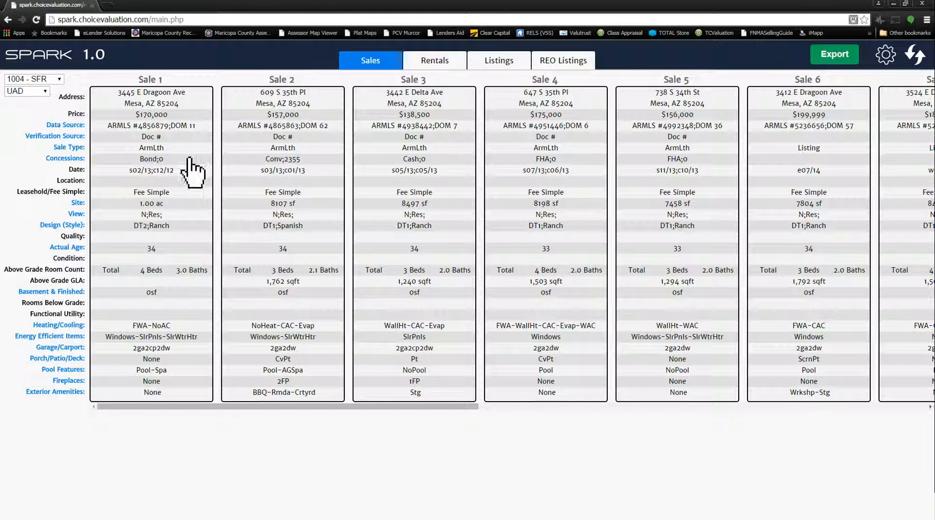
left_click(30, 93)
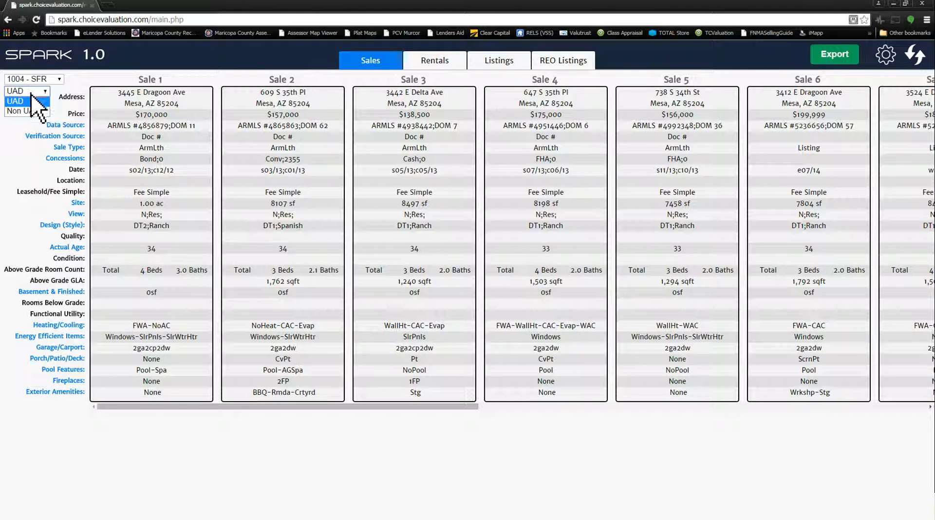
left_click(16, 113)
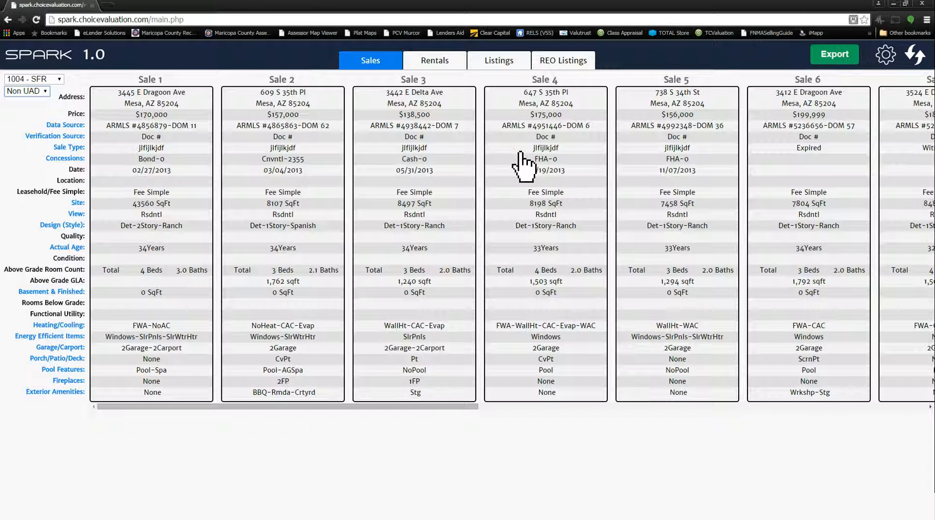
Set the non-UAD Arm's Length text to ArmLngth, save, and return the sales grid to UAD format.
left_click(65, 148)
left_click_drag(516, 235, 449, 235)
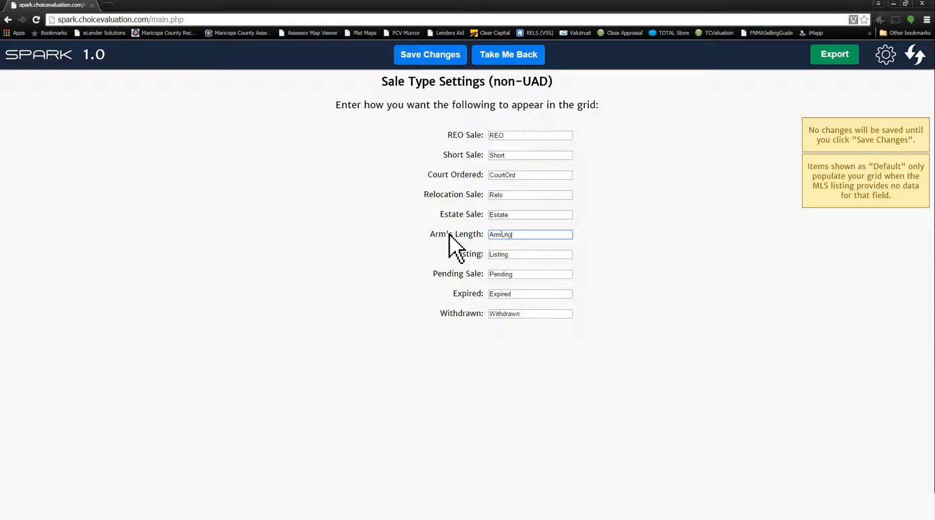
left_click(444, 59)
left_click(515, 52)
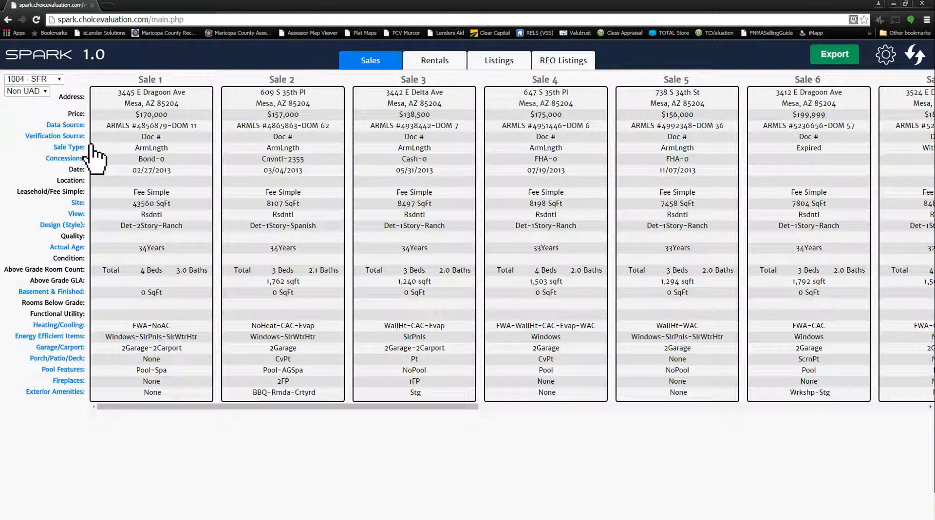
left_click(29, 92)
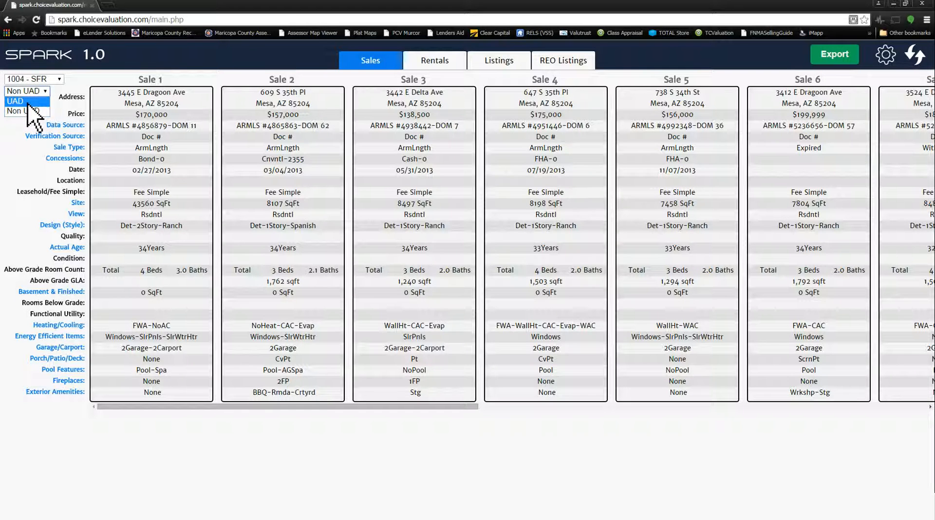
left_click(28, 101)
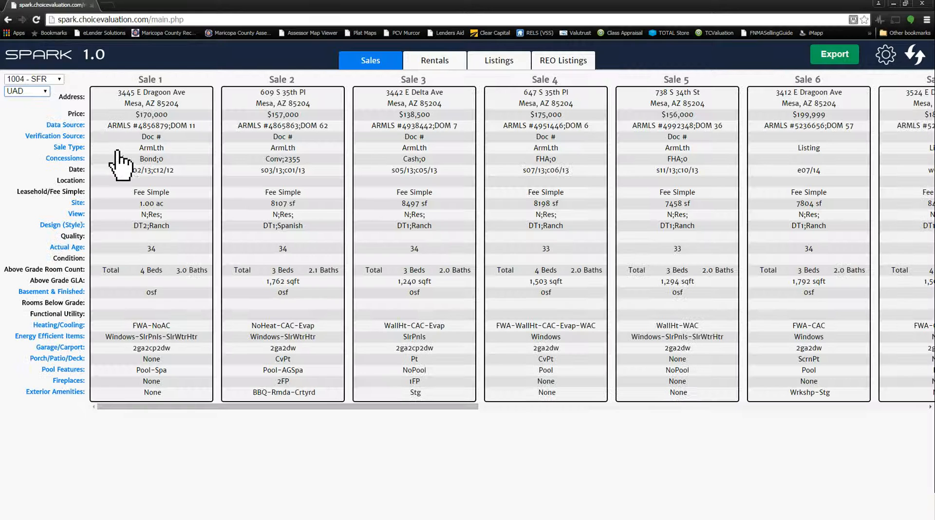
Review the non-UAD Financing settings for Concessions, from Cash through Seller Carryback, and return to the grid without saving.
left_click(71, 159)
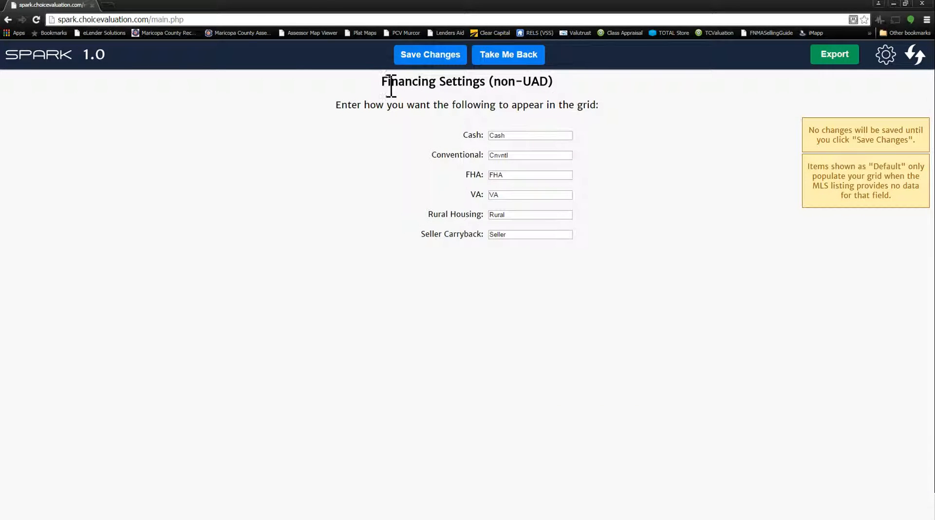
left_click(517, 175)
left_click(517, 135)
left_click(524, 154)
left_click(523, 176)
left_click(520, 194)
left_click(519, 155)
left_click_drag(417, 235, 481, 235)
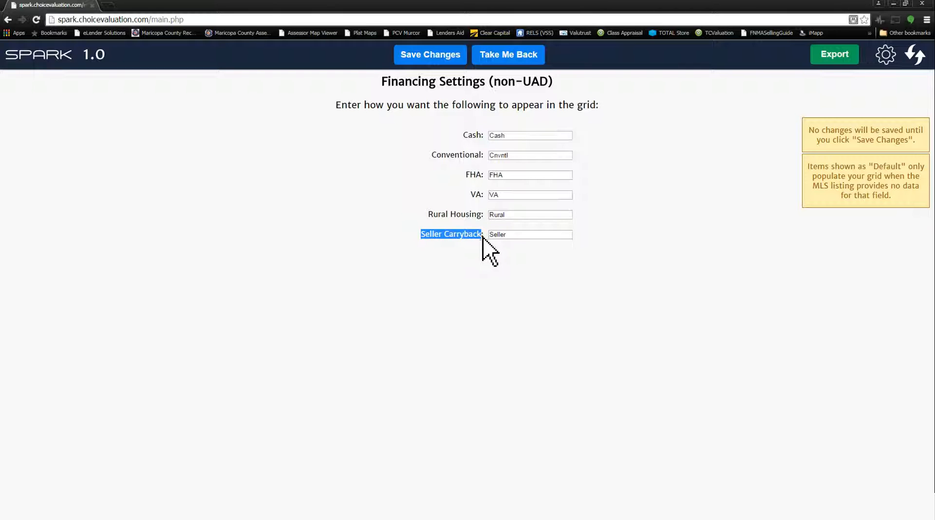
left_click(487, 267)
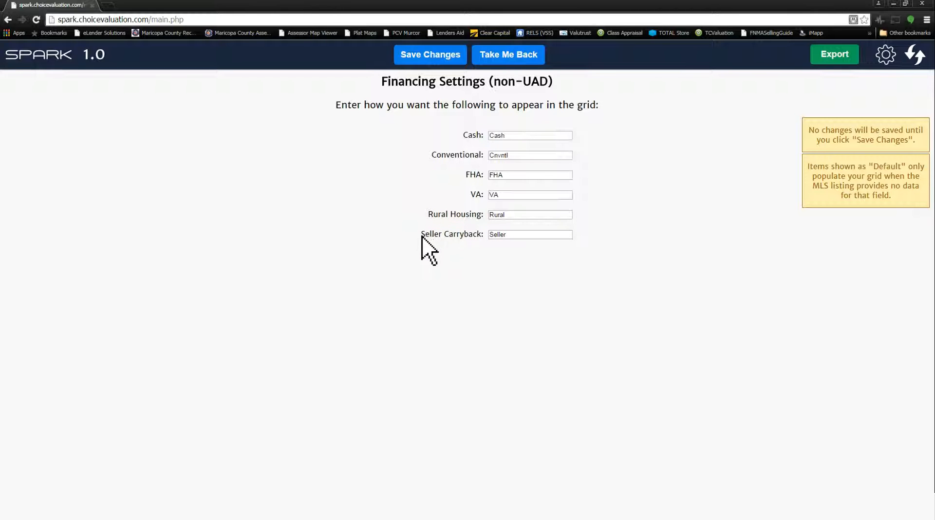
left_click_drag(422, 235, 476, 236)
left_click(523, 239)
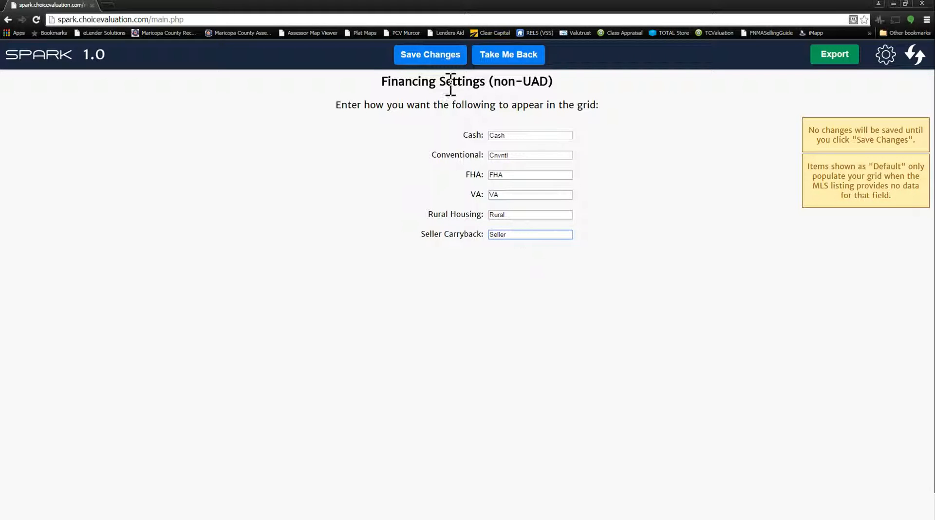
left_click(506, 54)
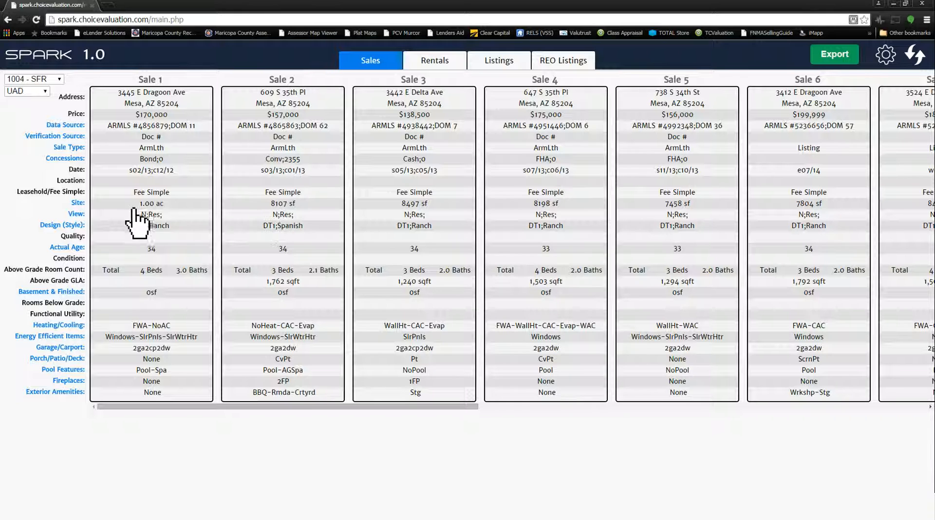
In Non UAD format, set the Site settings to default to Acres, save, and return the sales grid to UAD format.
left_click(38, 91)
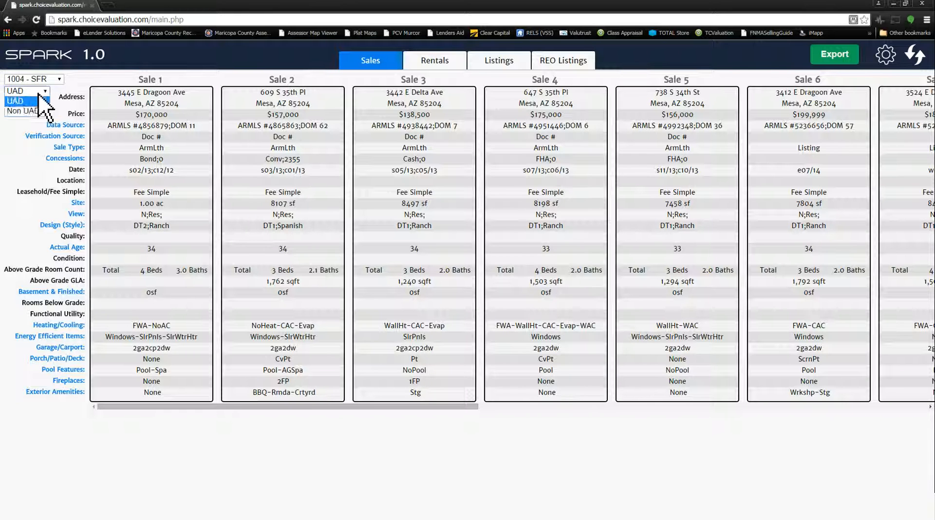
left_click(36, 111)
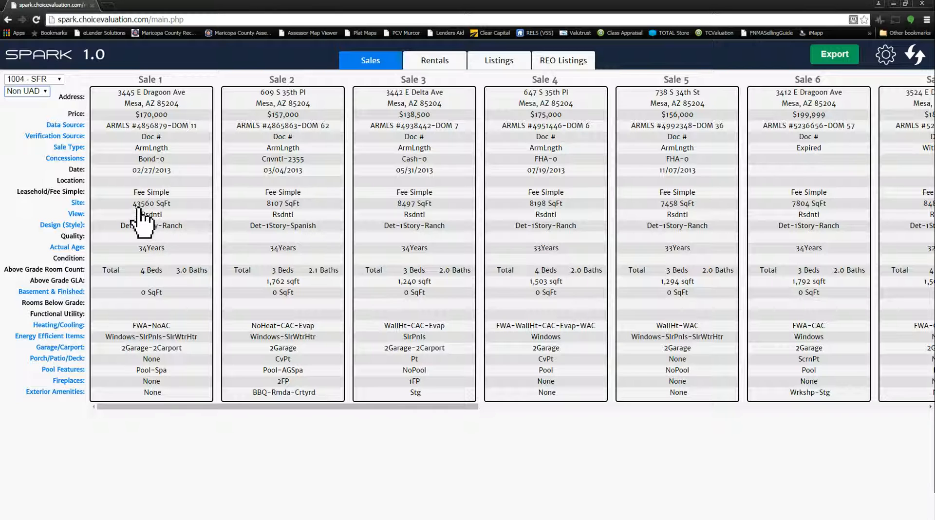
left_click(78, 204)
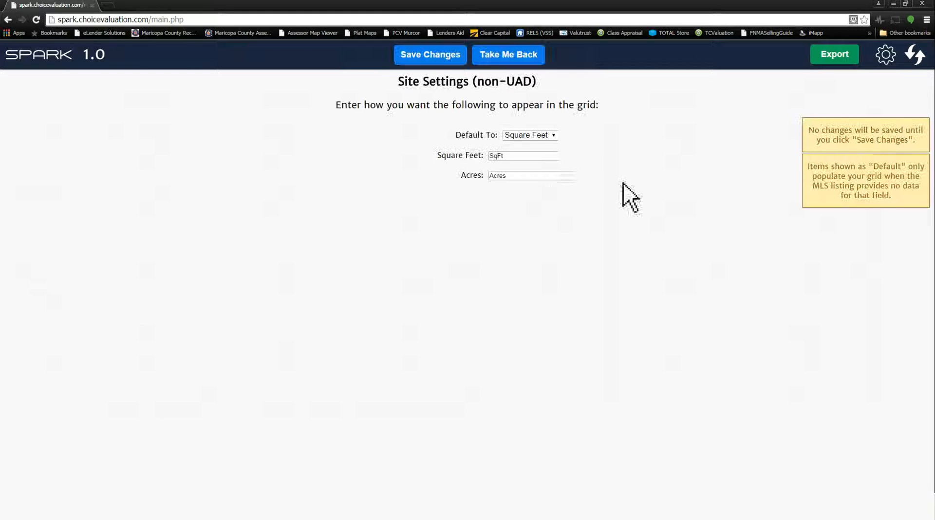
left_click(552, 136)
left_click(643, 162)
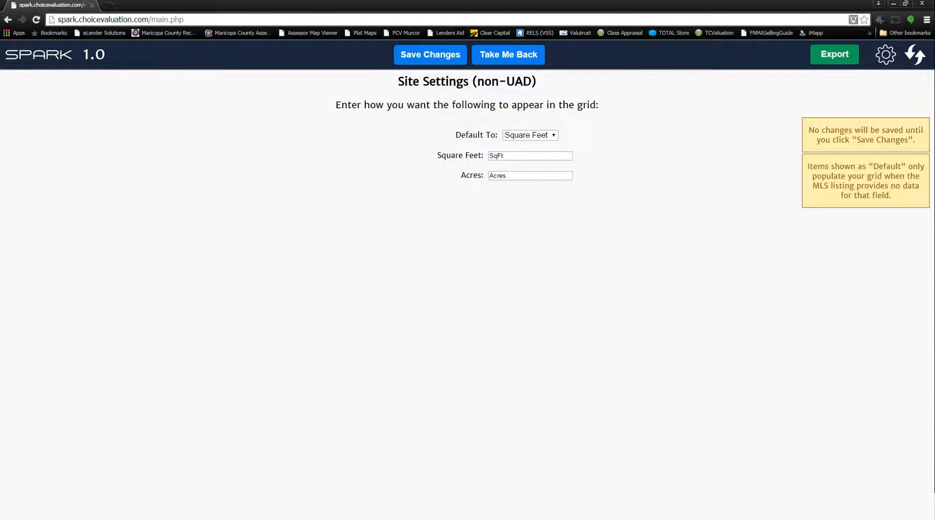
left_click(548, 137)
left_click(534, 153)
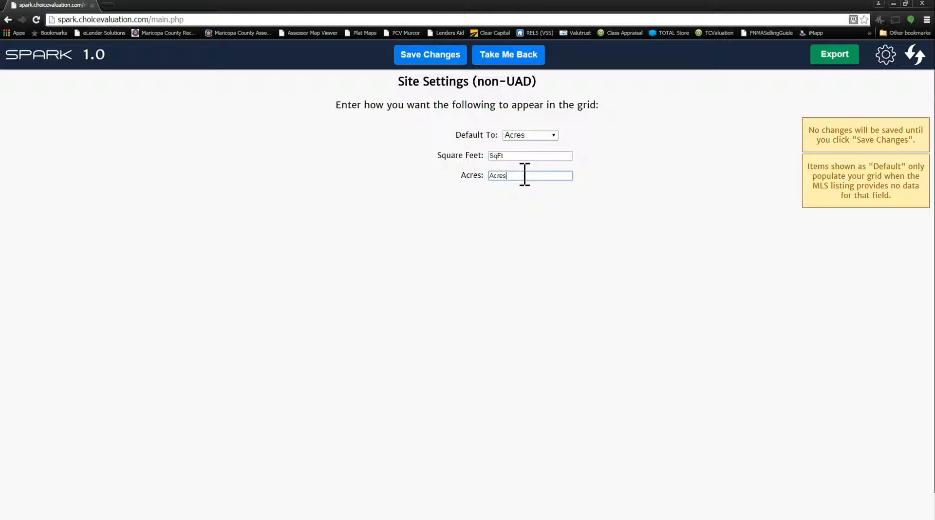
left_click(443, 56)
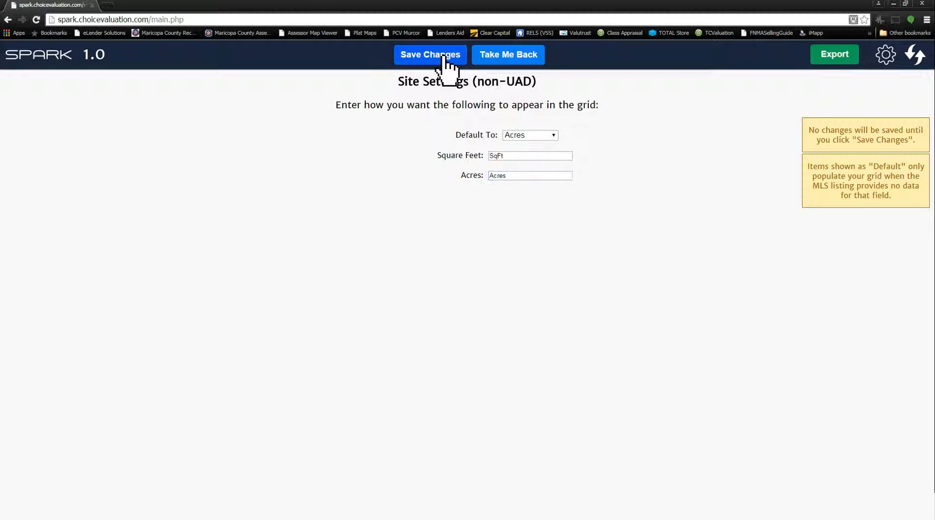
left_click(510, 57)
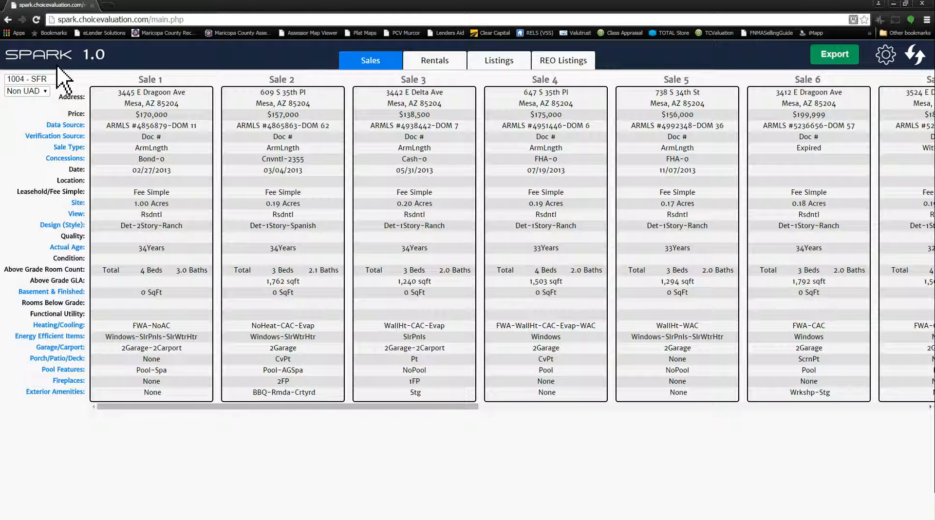
left_click(27, 92)
left_click(32, 103)
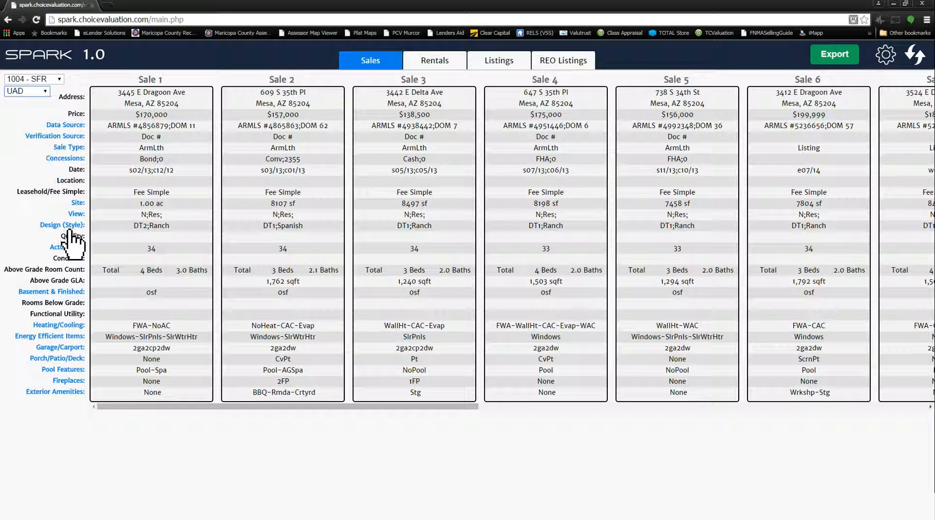
Open the View settings and review the UAD and Non-UAD defaults and the City Lights and Mountains entries.
left_click(77, 215)
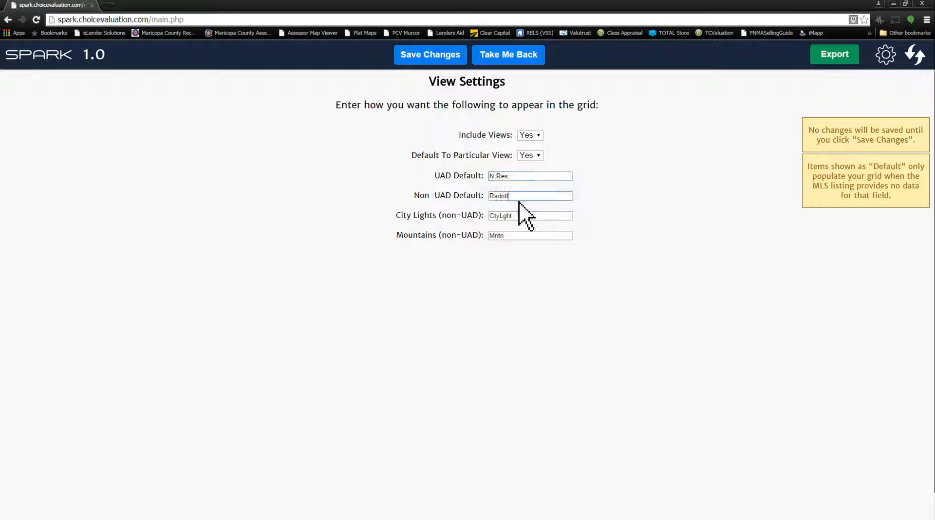
left_click(530, 177)
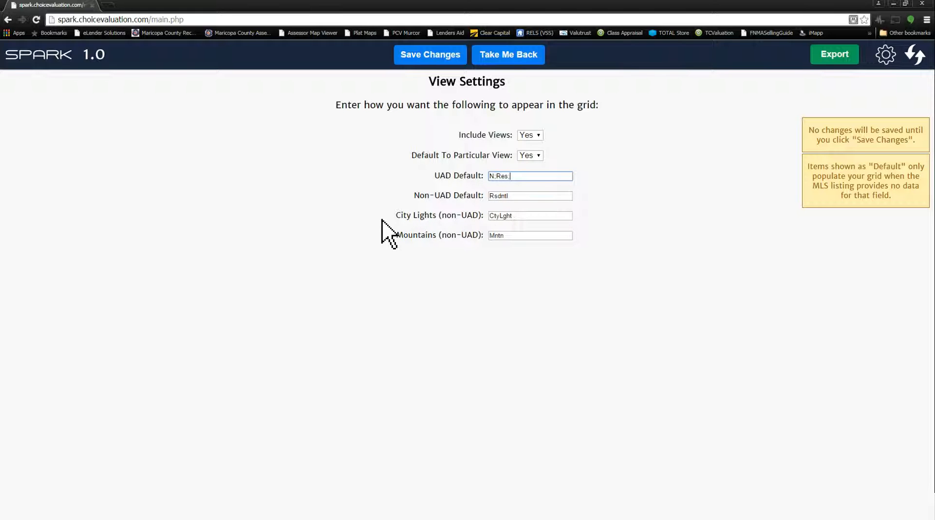
left_click_drag(382, 219, 392, 356)
left_click(464, 365)
left_click(538, 216)
left_click(520, 237)
double_click(529, 216)
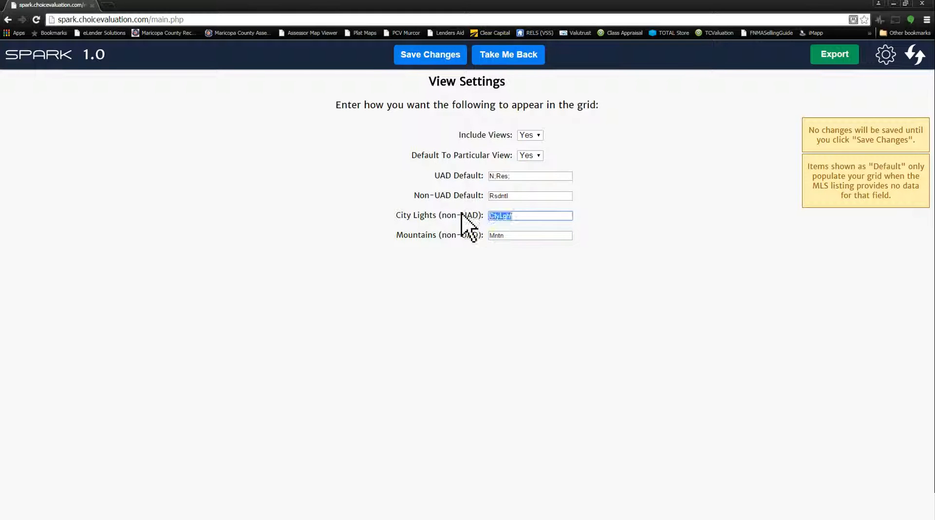
double_click(524, 238)
left_click(522, 215)
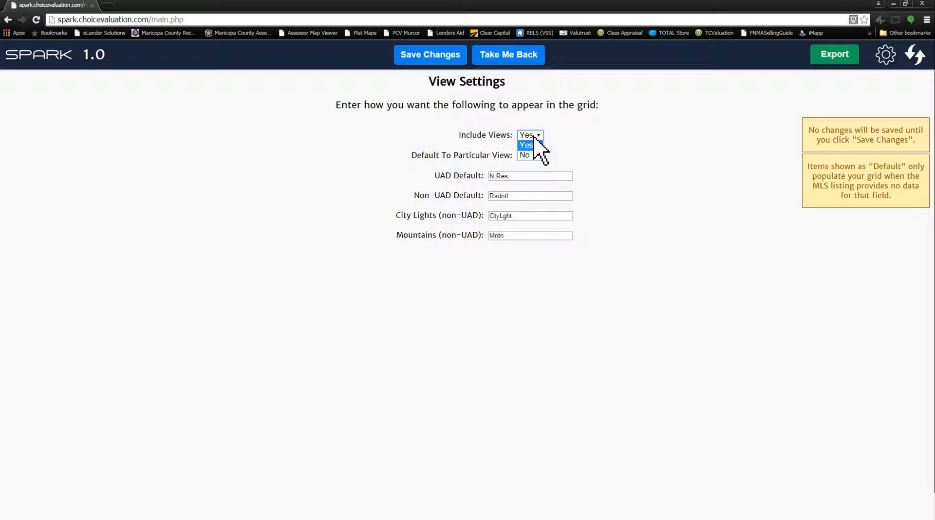
Set Include Views to No, save, and return to the sales grid.
left_click(535, 155)
left_click(507, 57)
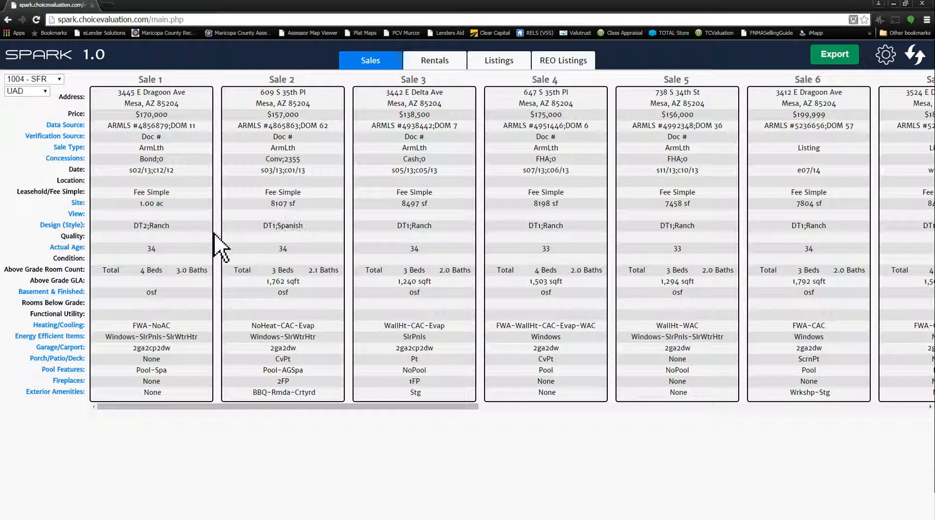
Reopen the View settings and set Include Views to Yes.
left_click(72, 214)
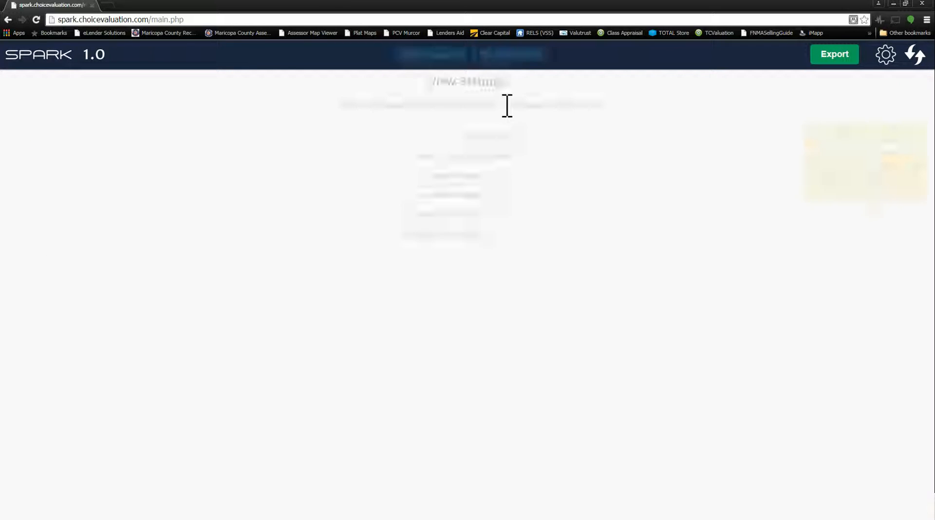
left_click(529, 136)
left_click(532, 155)
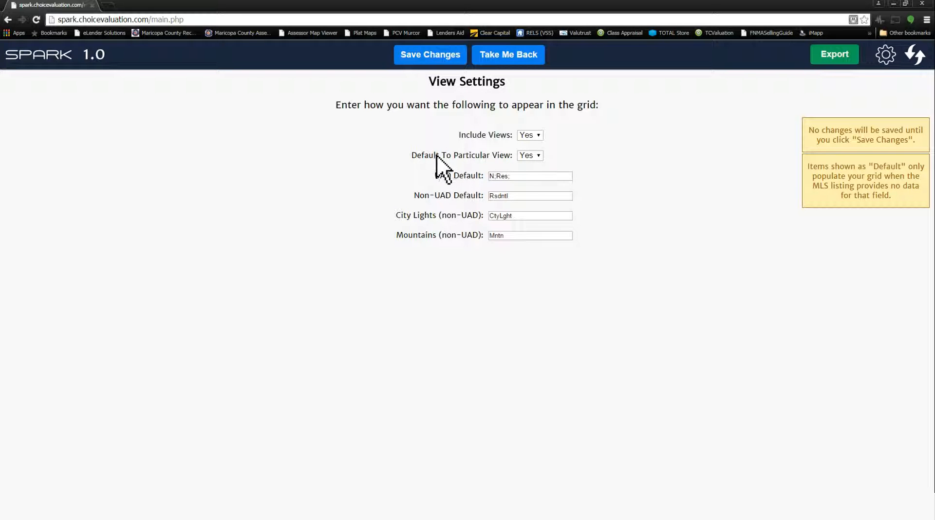
Keep Default To Particular View at Yes, save the View settings, and check the View row across the sales grid.
left_click(533, 156)
left_click_drag(534, 177, 478, 196)
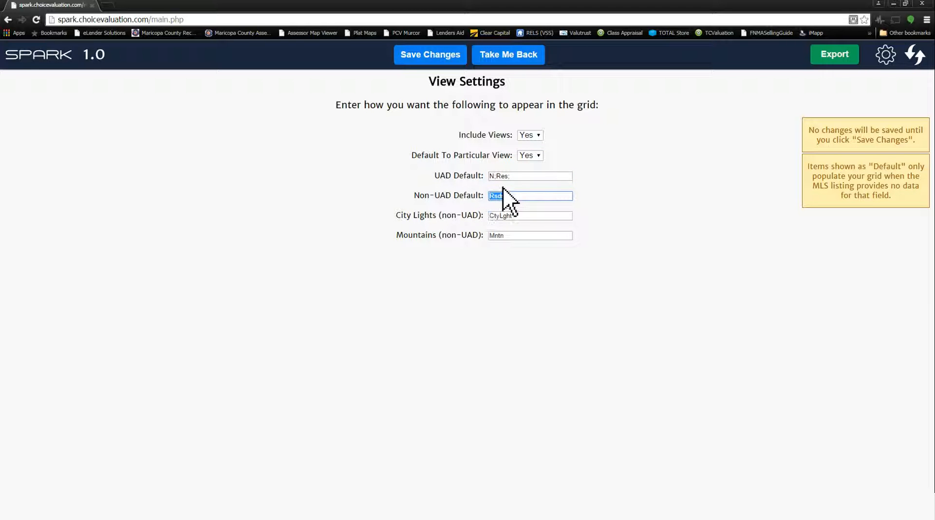
left_click(445, 55)
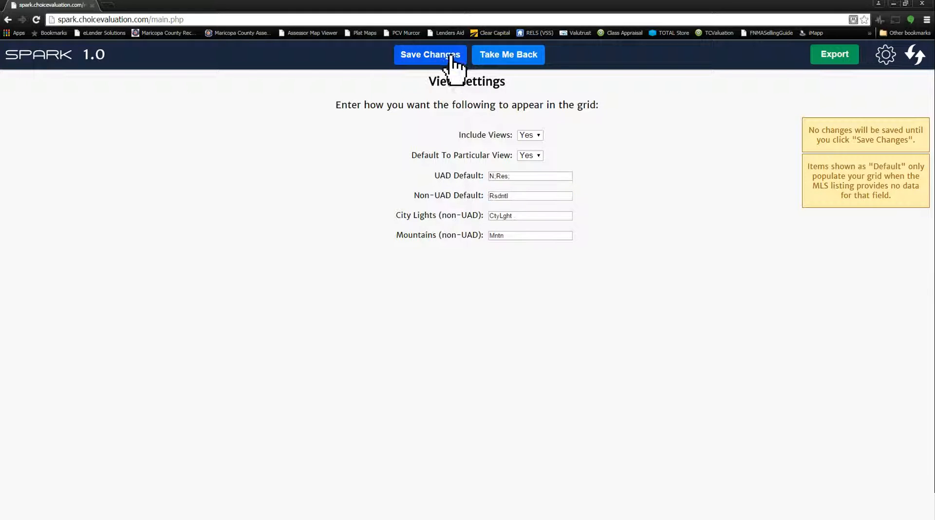
left_click(516, 61)
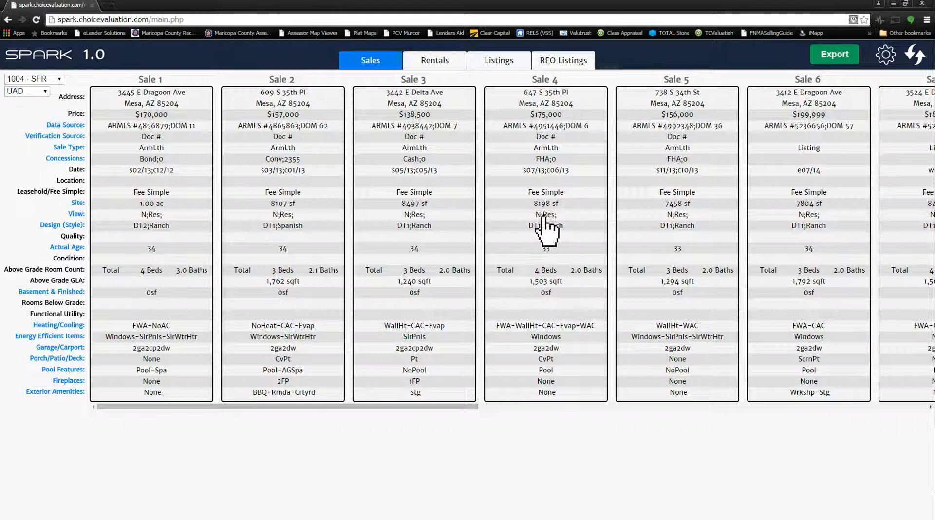
left_click_drag(475, 404, 926, 389)
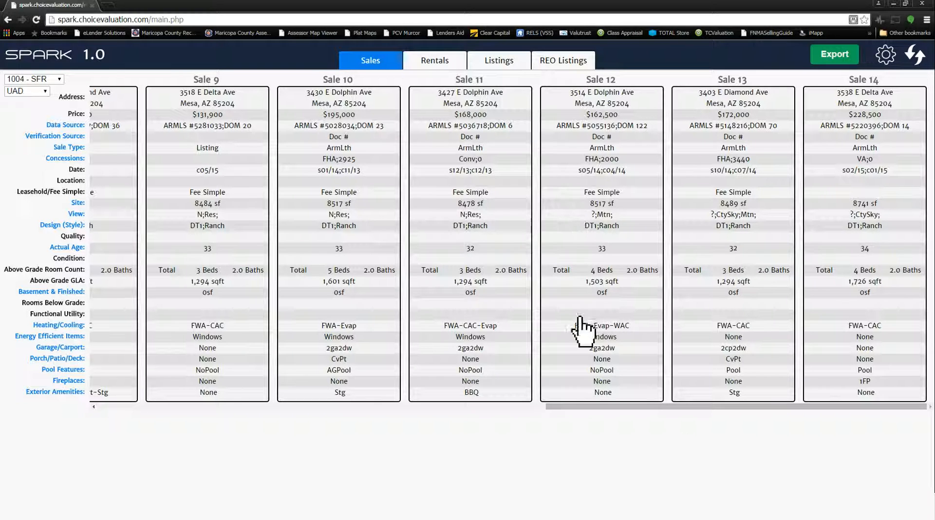
left_click_drag(677, 412, 508, 428)
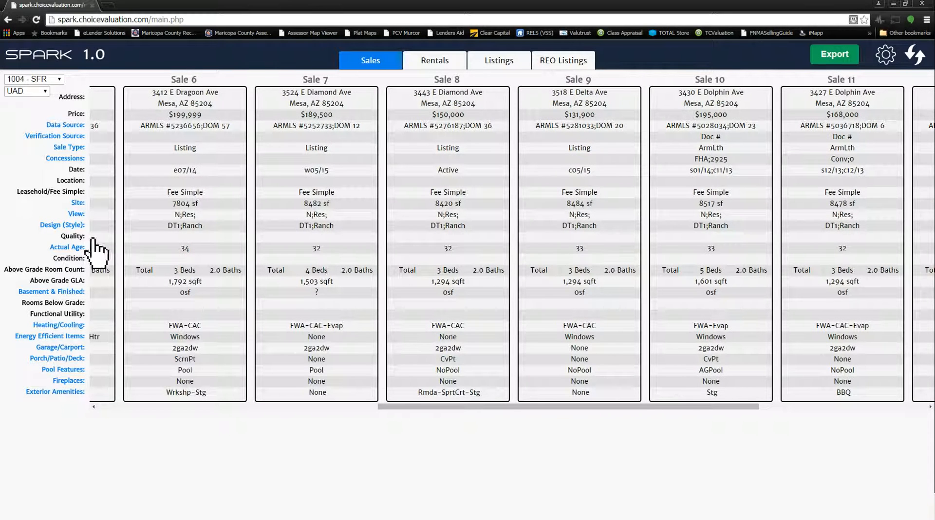
Set Default To Particular View to No in the View settings, save, and check the View row across all sales.
left_click(78, 215)
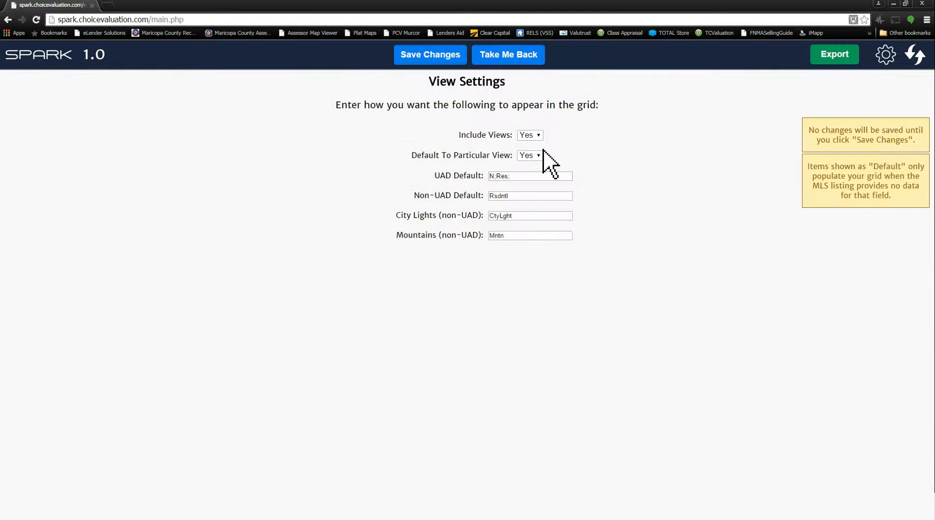
left_click(519, 155)
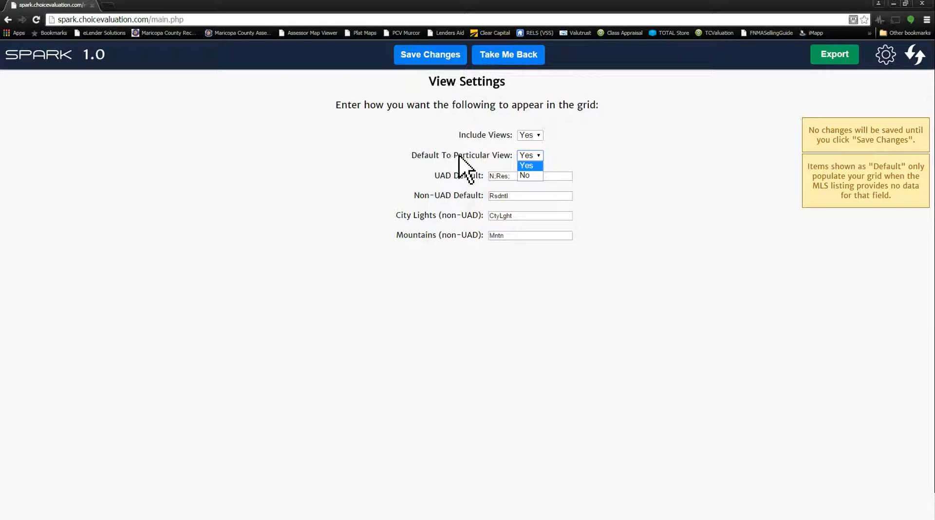
left_click(530, 176)
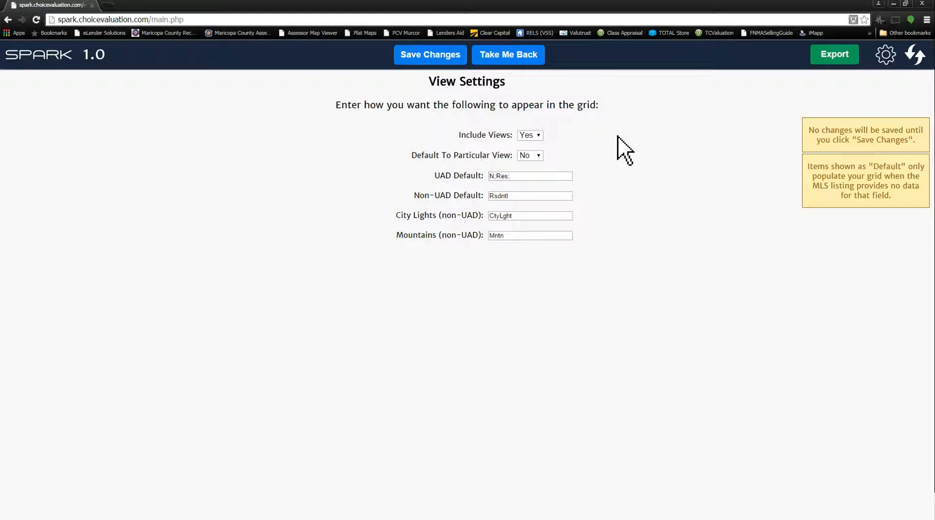
left_click(452, 58)
left_click(519, 61)
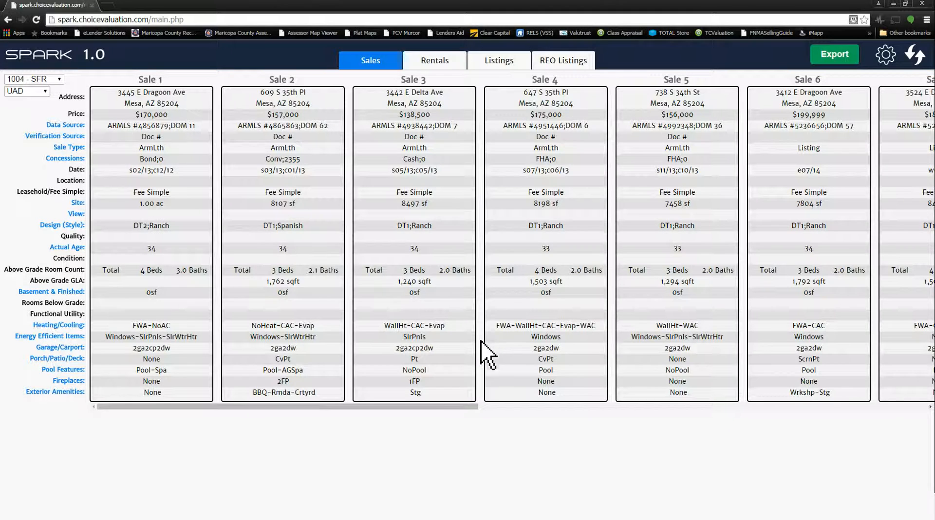
left_click_drag(443, 407, 655, 421)
scroll(843, 438, "right", 5)
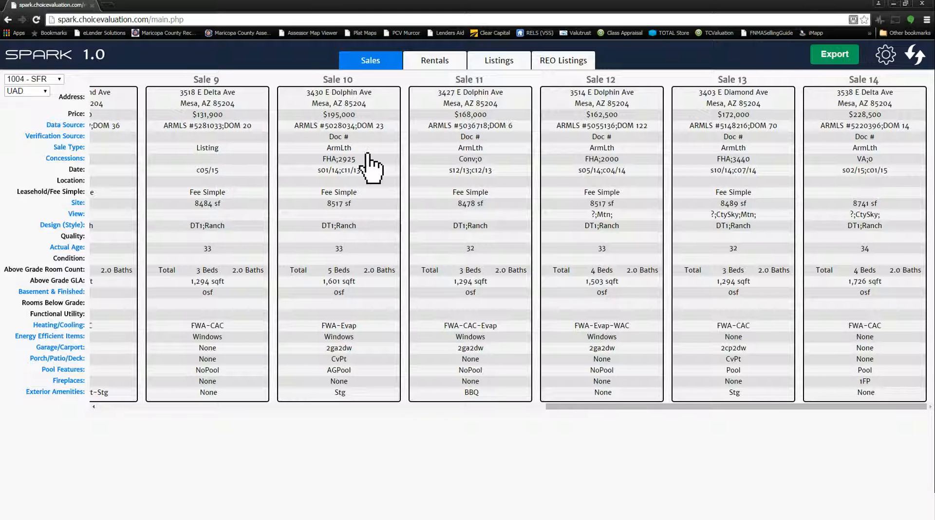
Set Re-Order Comps to Yes in the General Settings, save, and return to the sales grid.
left_click(887, 56)
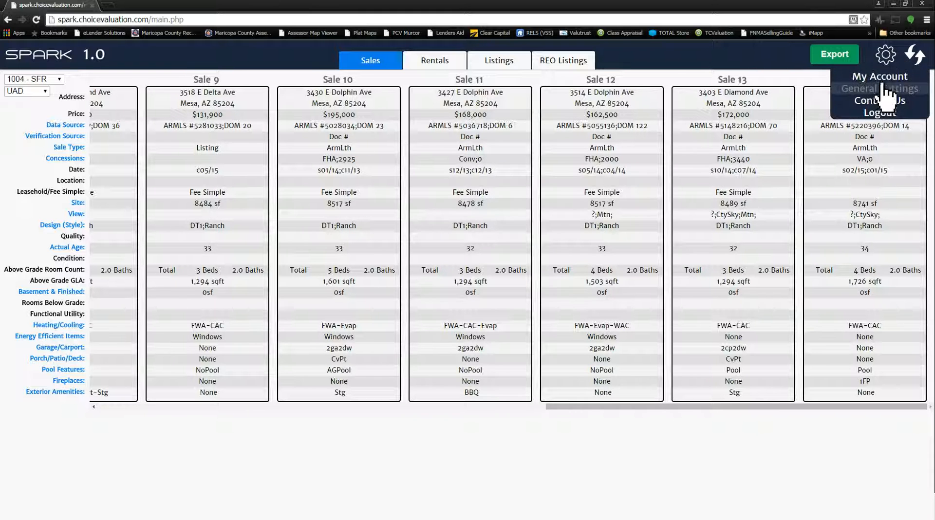
left_click(883, 88)
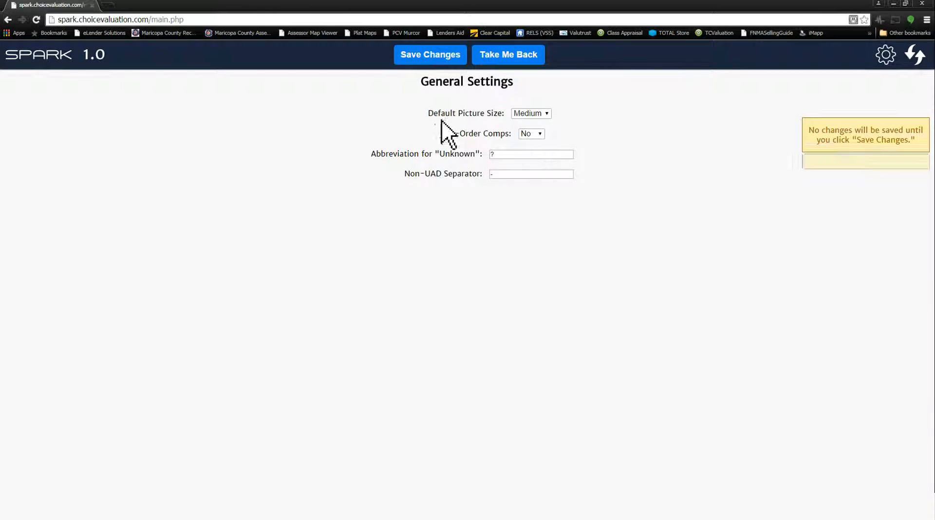
left_click(529, 153)
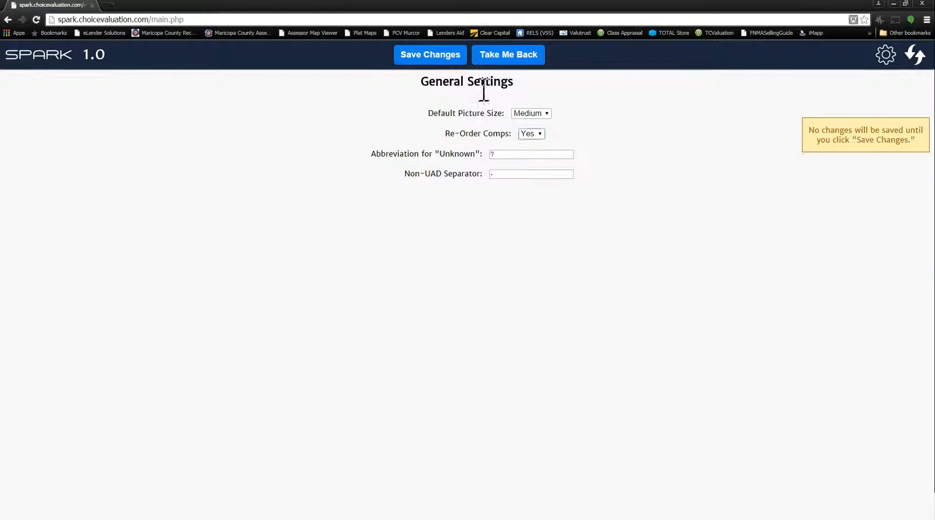
left_click(432, 60)
left_click(513, 58)
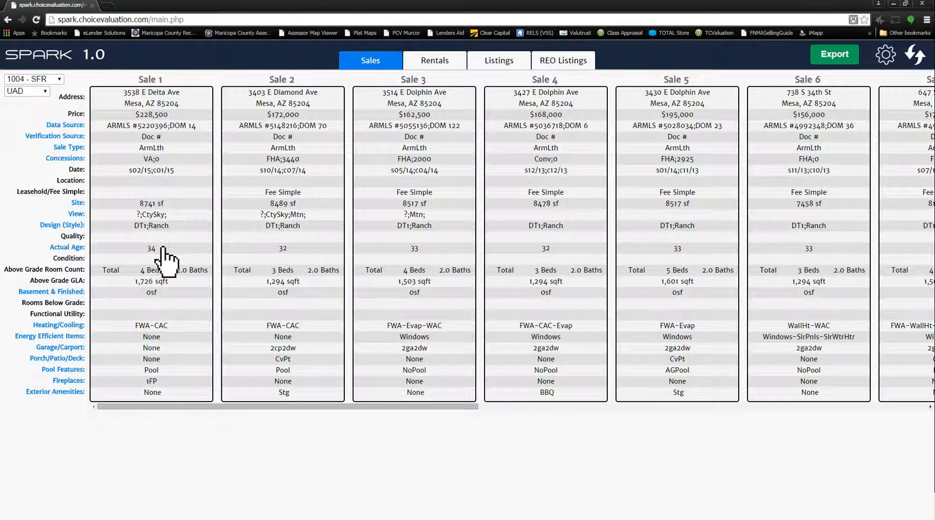
Review the non-UAD Design/Style abbreviations and default style, and return to the sales grid.
left_click(73, 227)
left_click(526, 176)
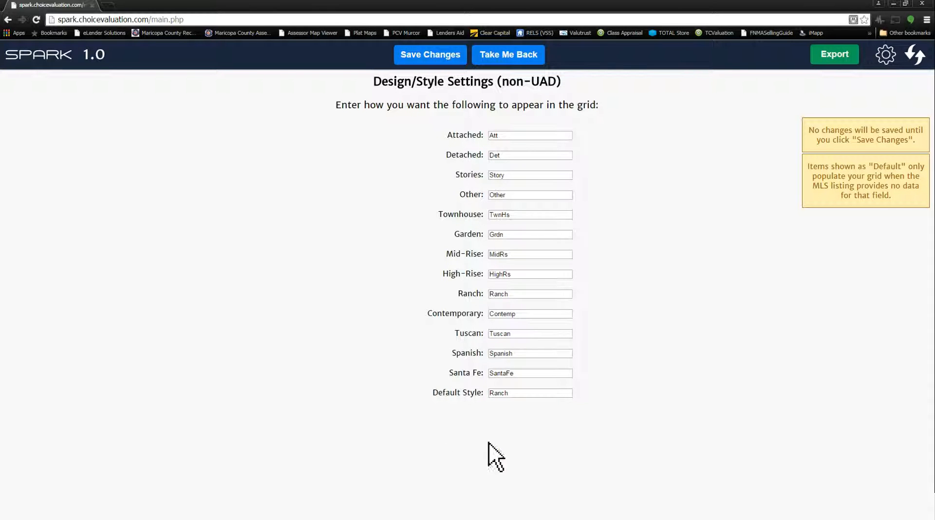
left_click(523, 60)
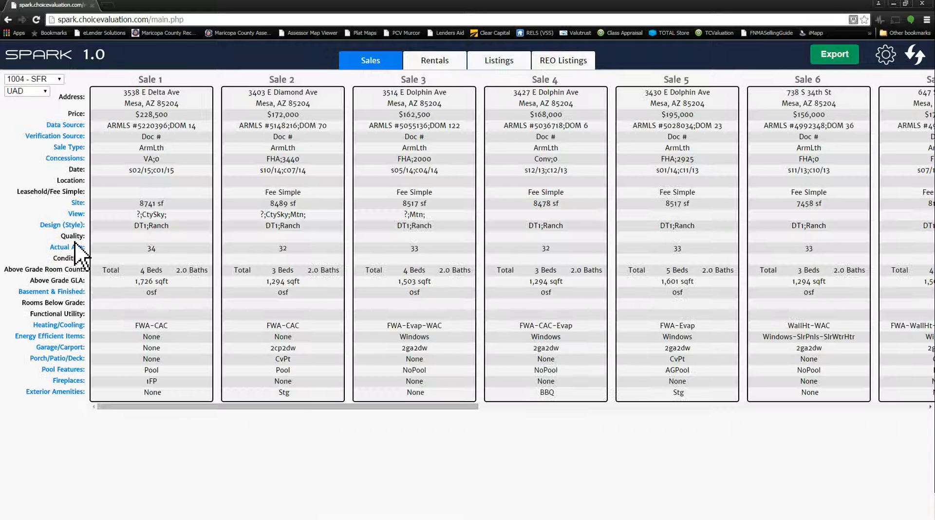
Clear the Default Style in the Design/Style settings, save, and check the Design (Style) row in the grid.
left_click(72, 231)
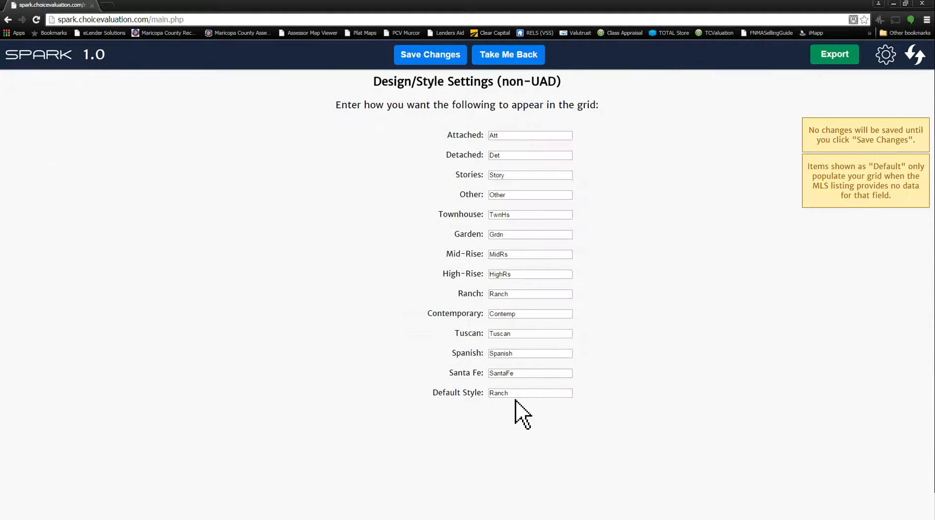
key("BackSpace")
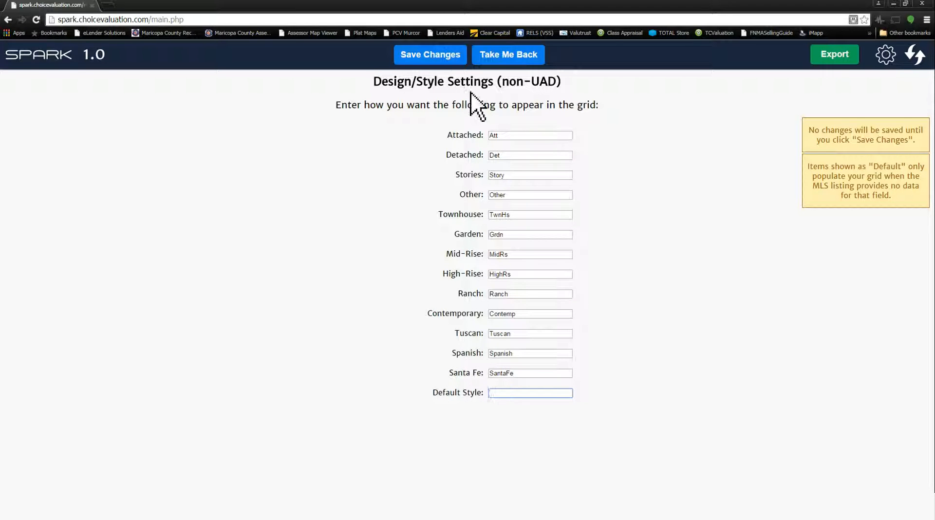
left_click(439, 55)
left_click(506, 54)
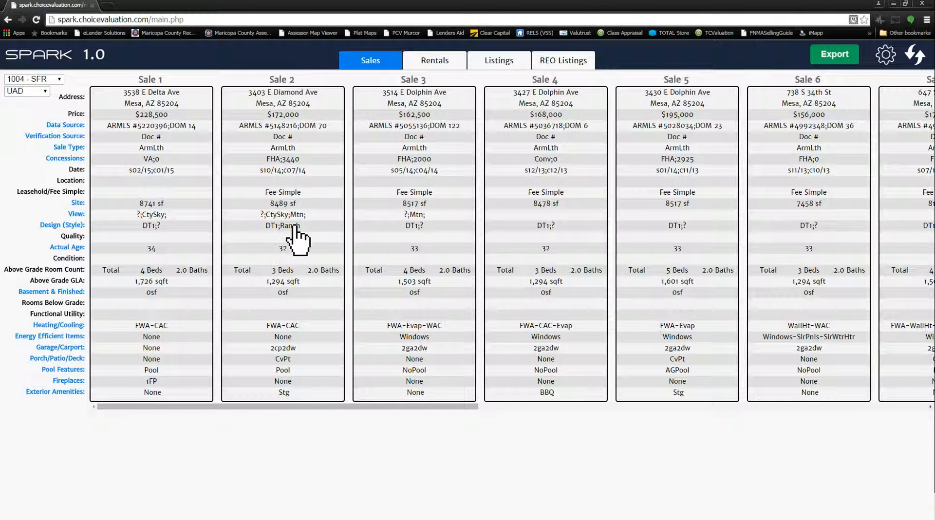
left_click_drag(432, 406, 273, 387)
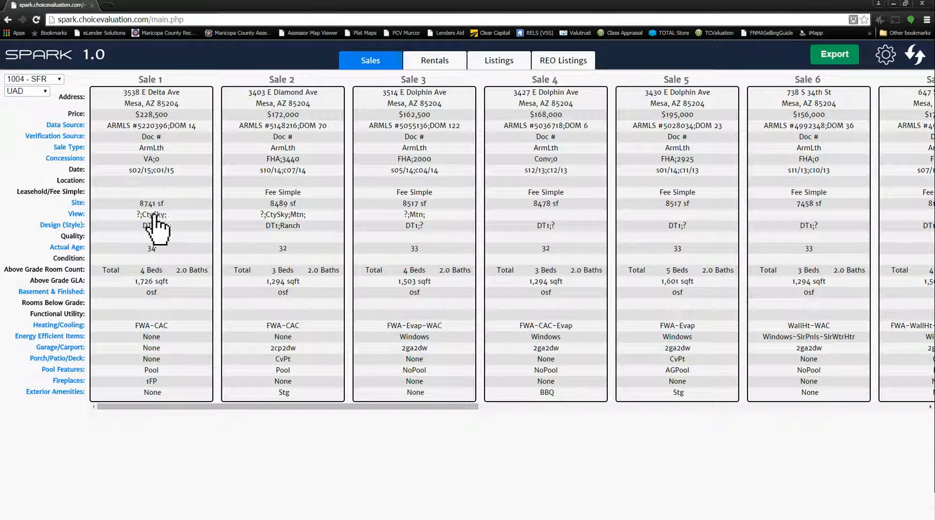
Set the Default Style to Ranch in the Design/Style settings, save, and return to the sales grid.
left_click(73, 225)
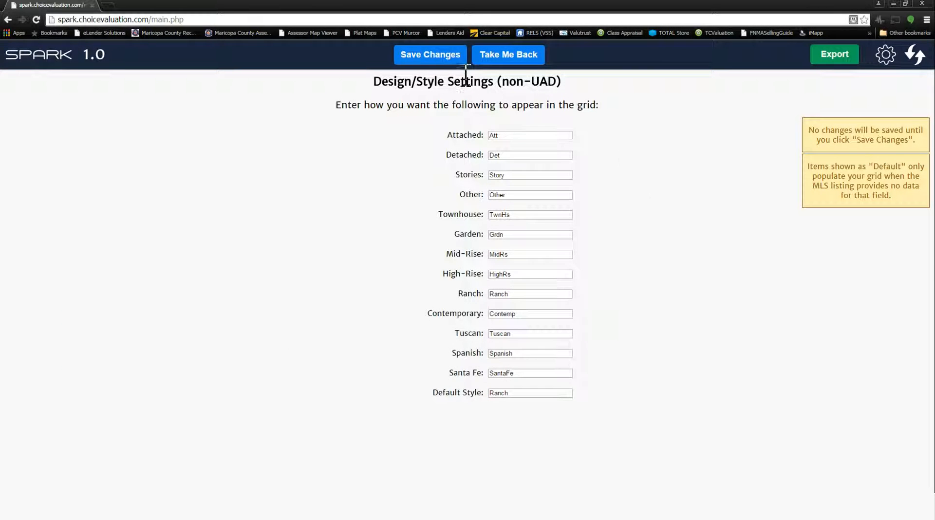
left_click(432, 55)
left_click(509, 58)
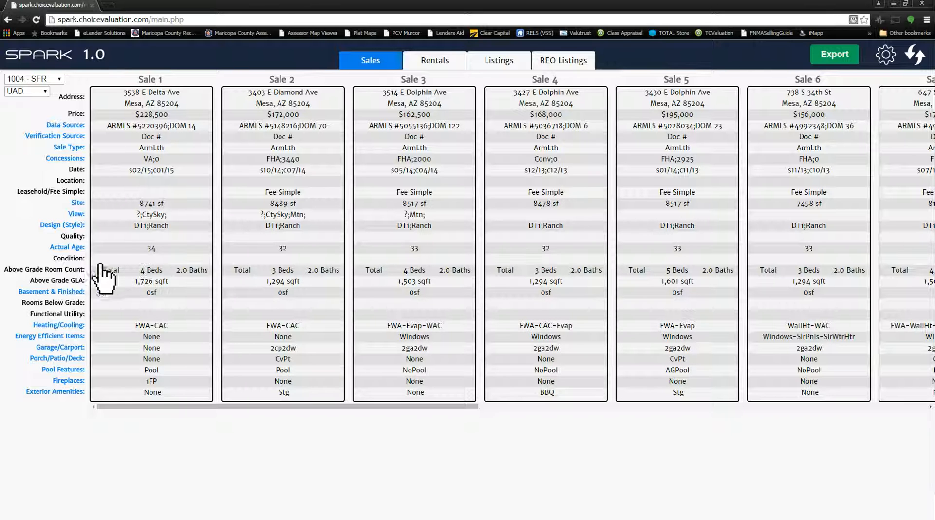
Switch the grid to Non UAD and add a space before Years in the Age settings, saving the change.
left_click(44, 92)
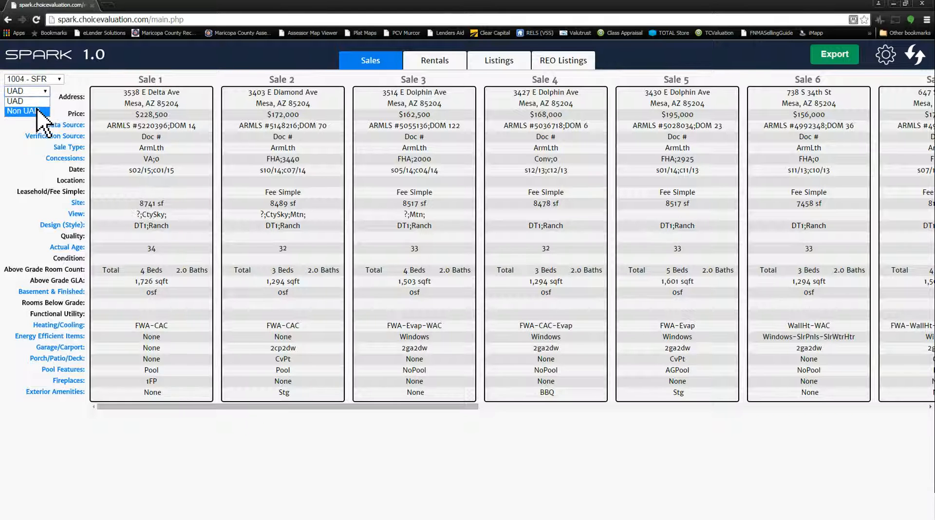
left_click(40, 105)
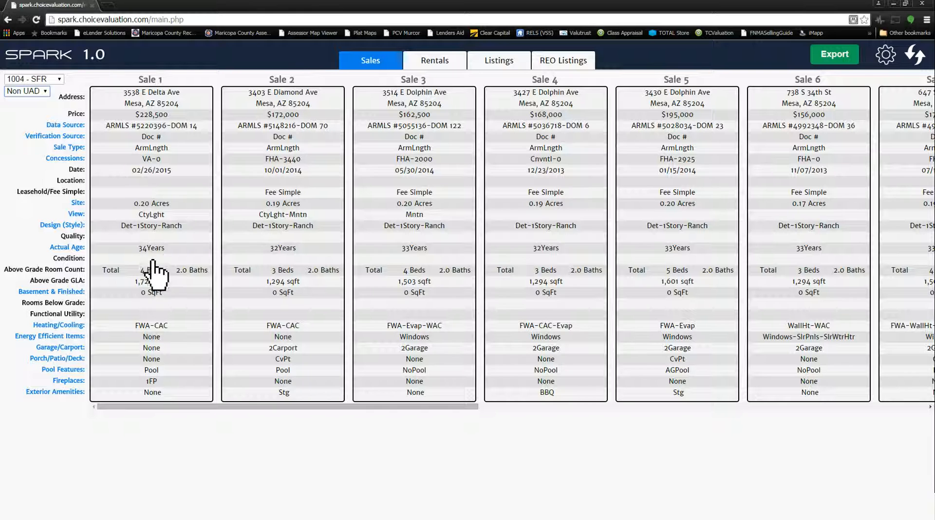
left_click(68, 247)
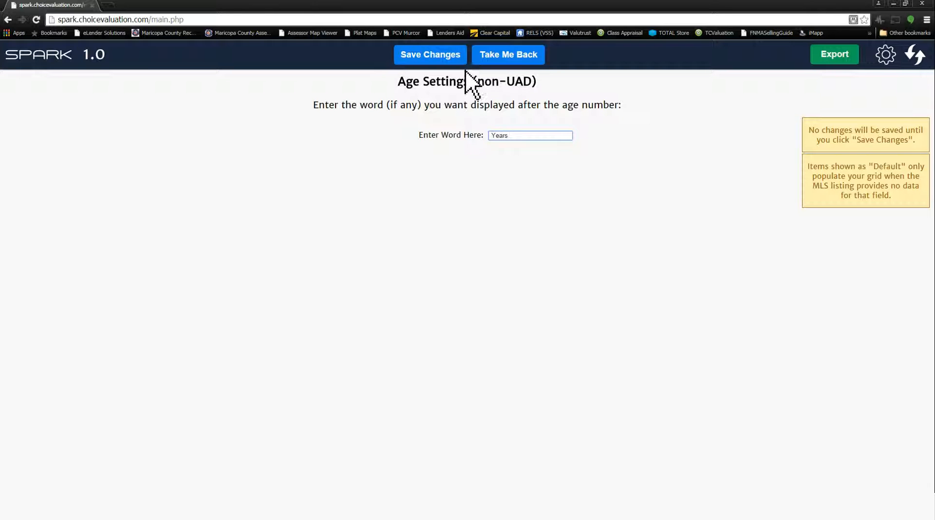
left_click(451, 57)
left_click(518, 58)
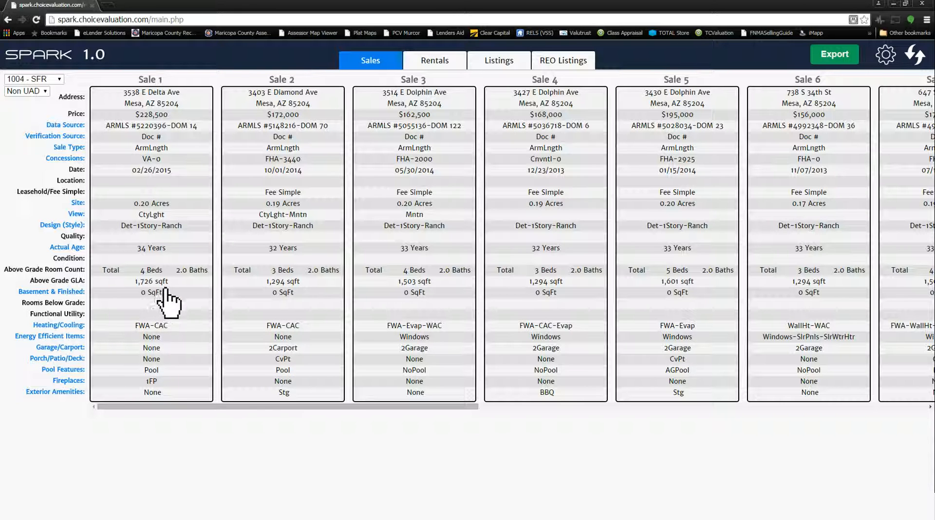
Review the Basement settings, return the sales grid to UAD format, and look across all sales.
left_click(68, 293)
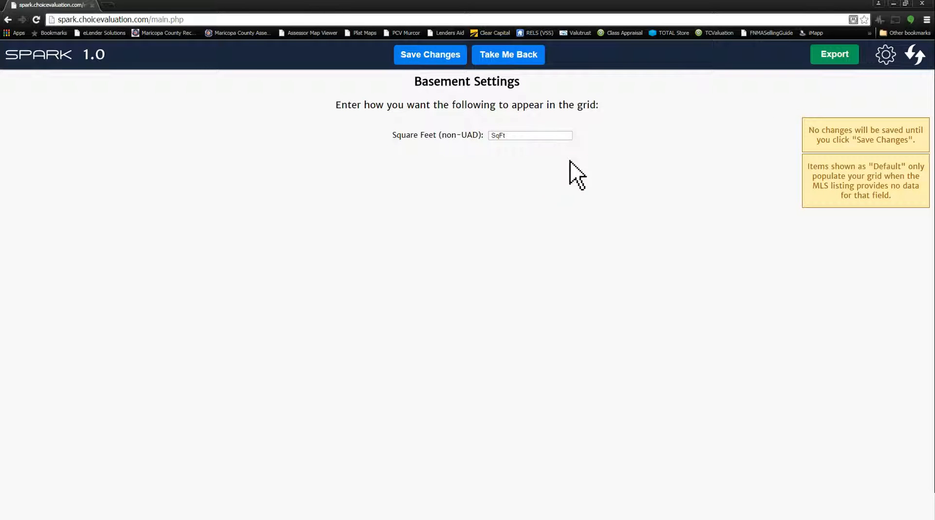
left_click(526, 58)
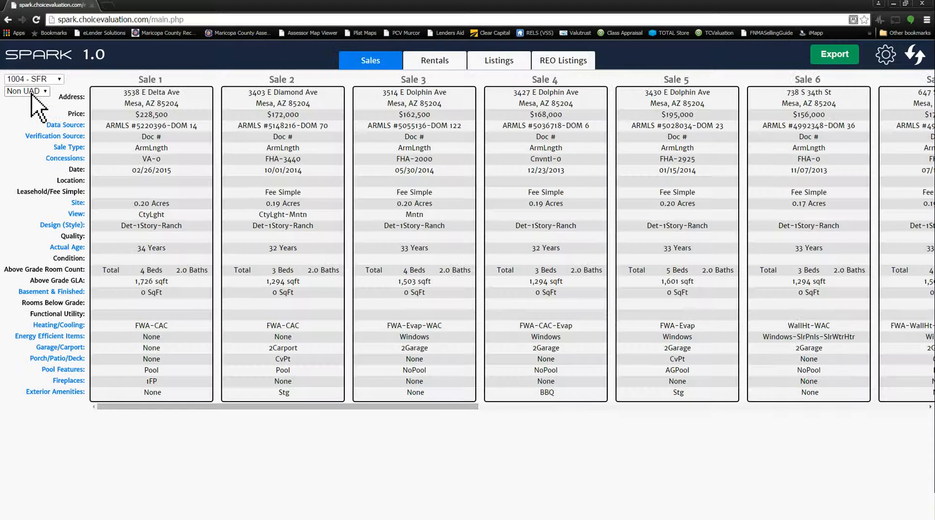
left_click(32, 101)
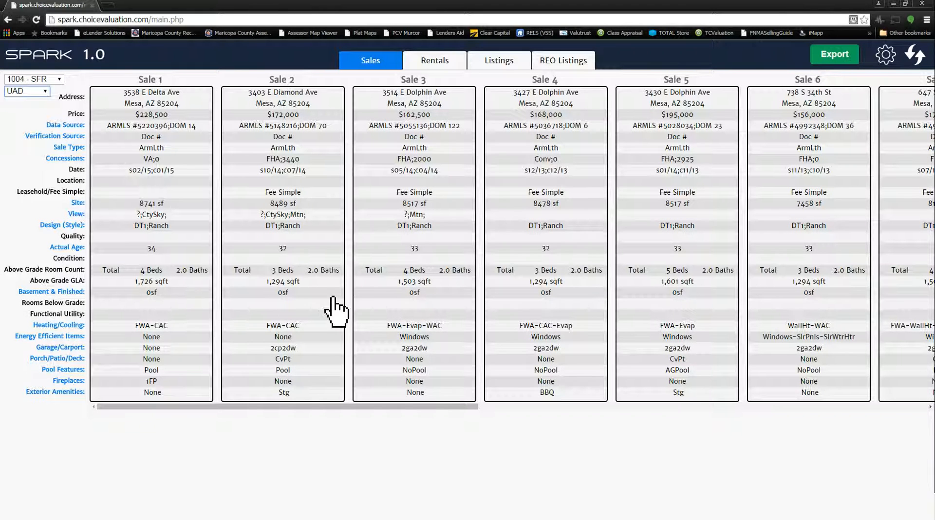
left_click_drag(363, 408, 843, 400)
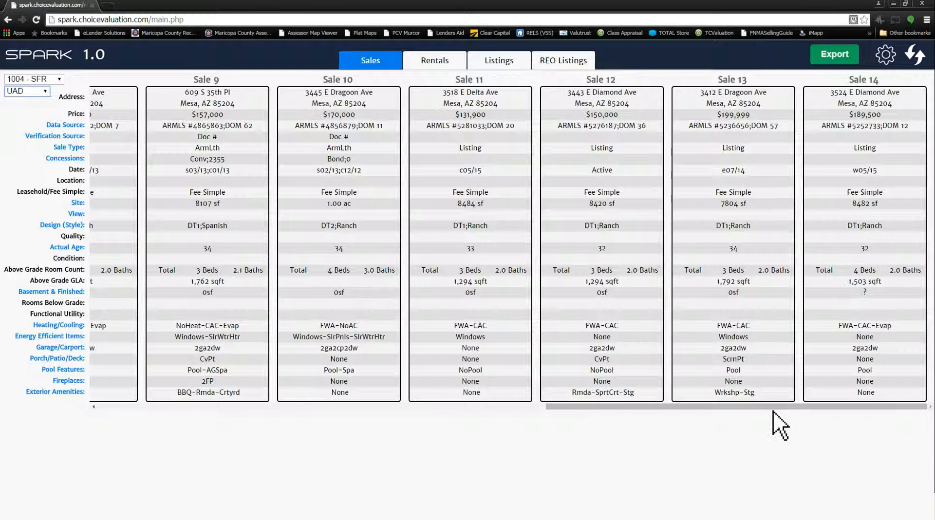
left_click_drag(830, 408, 330, 410)
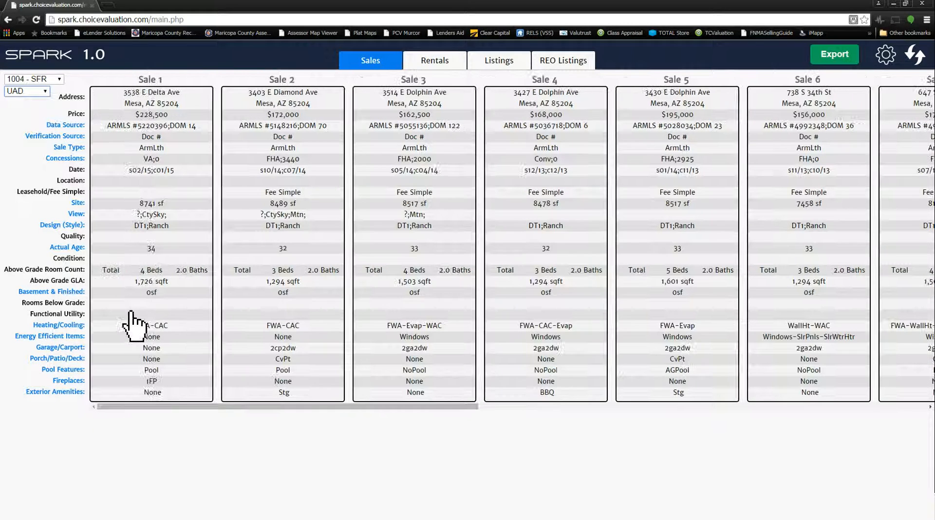
Review the Heating/Cooling abbreviations from Forced Air to No Cooling, and return to the sales grid.
left_click(72, 326)
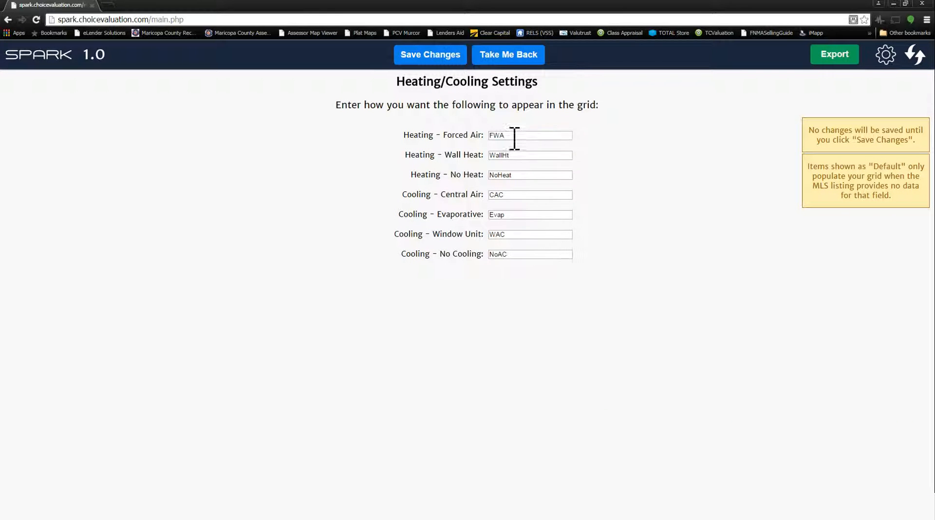
left_click(527, 175)
left_click(527, 194)
left_click(524, 215)
left_click(519, 236)
left_click(514, 253)
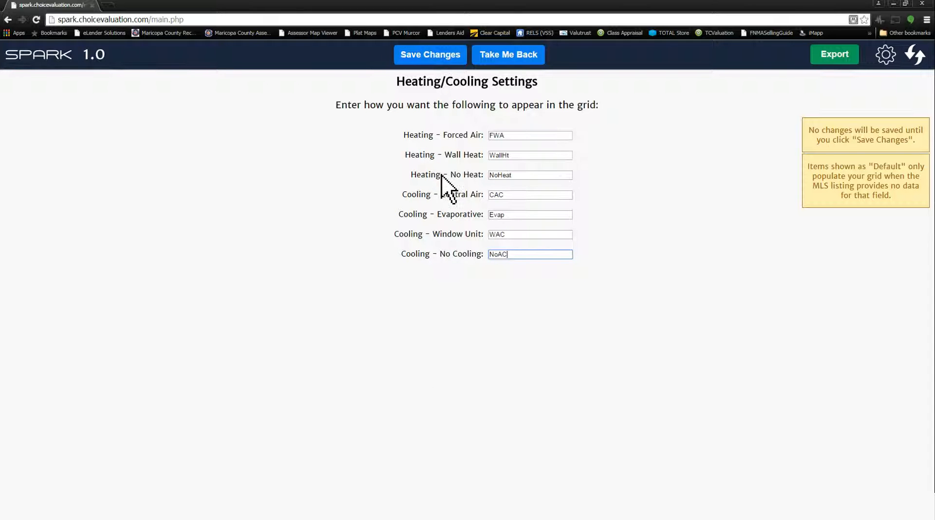
left_click(460, 54)
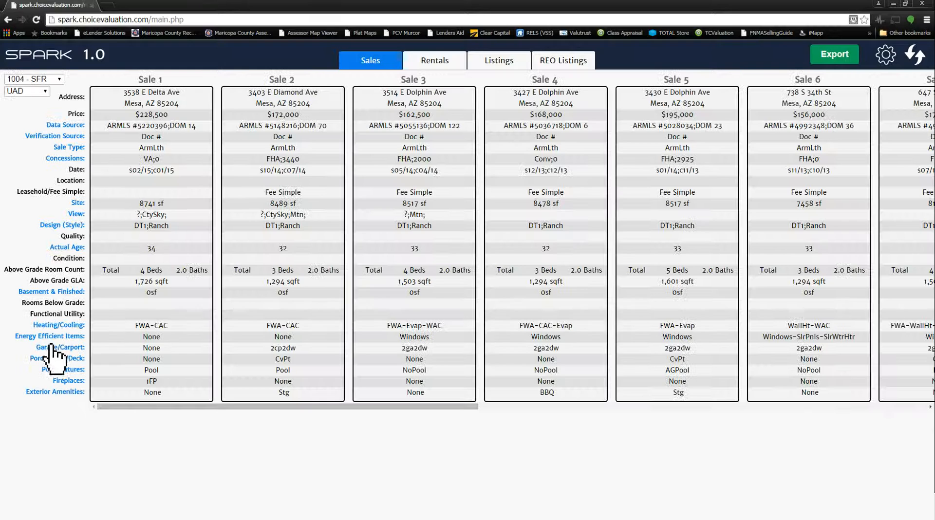
Review the Energy Efficient Items settings and return to the sales grid.
left_click(54, 337)
left_click(535, 136)
left_click(529, 155)
left_click(504, 58)
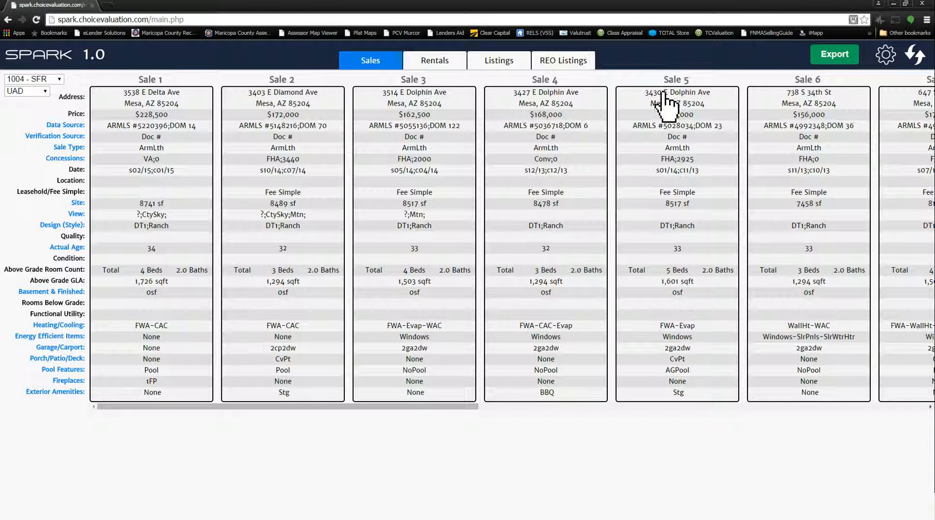
Set the Non-UAD Separator in the general settings to /, save the change, and return to the sales grid.
left_click(884, 56)
left_click(880, 89)
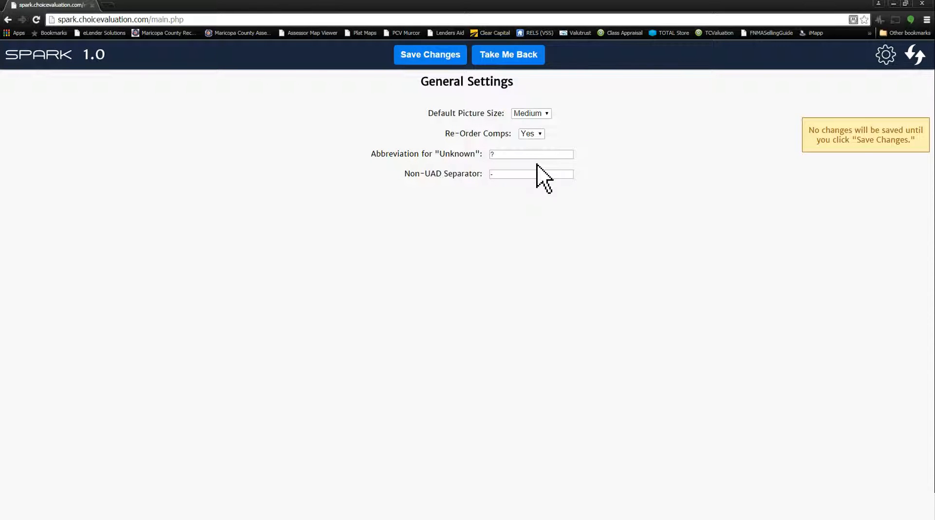
left_click_drag(520, 175, 449, 174)
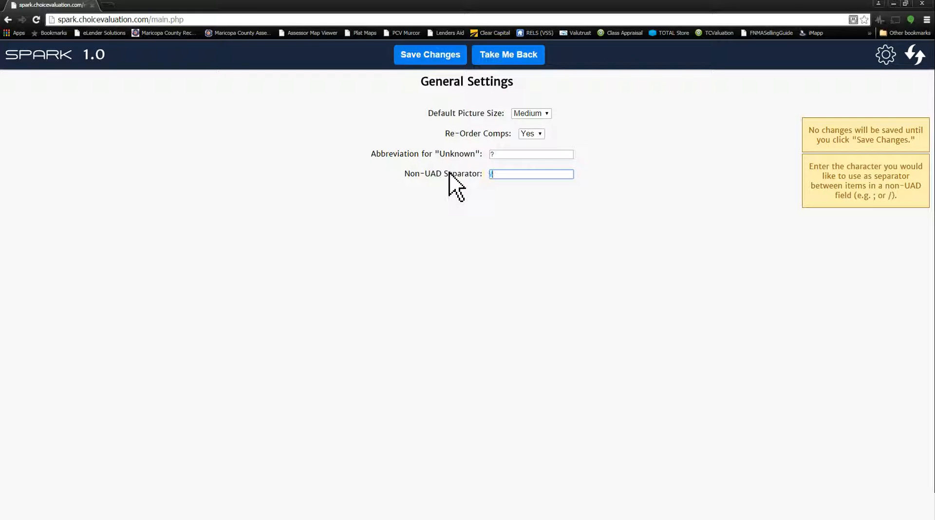
left_click(439, 57)
left_click(512, 58)
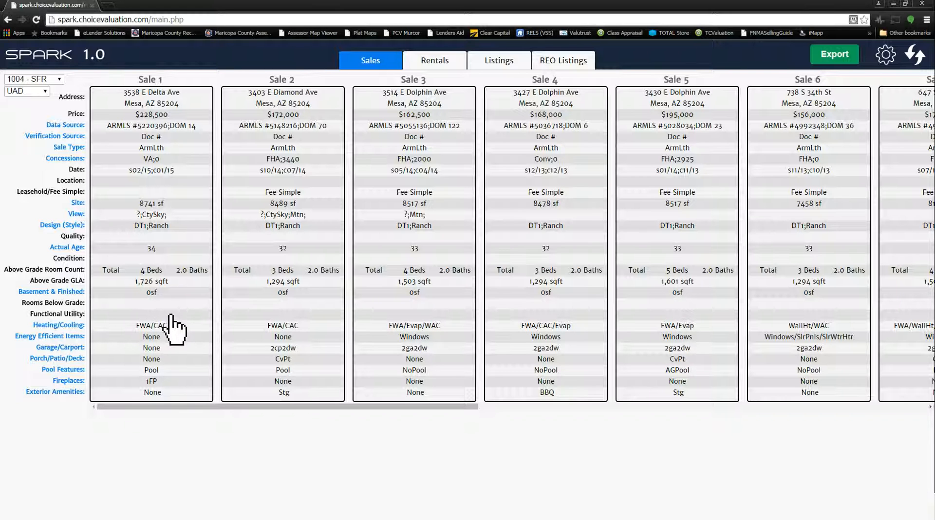
Open the Garage/Carport settings and check the Default Garage (UAD) options, keeping Attached selected.
left_click(73, 348)
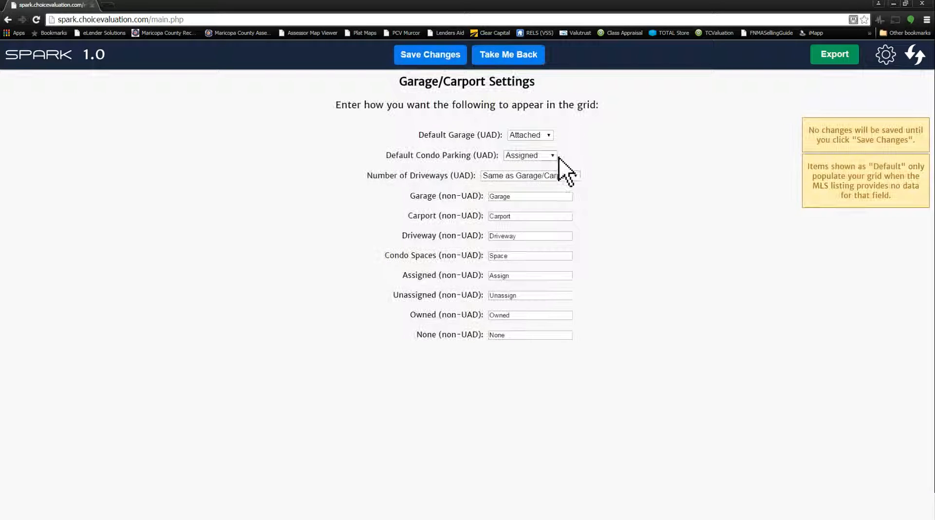
left_click(546, 137)
left_click(614, 153)
left_click(546, 136)
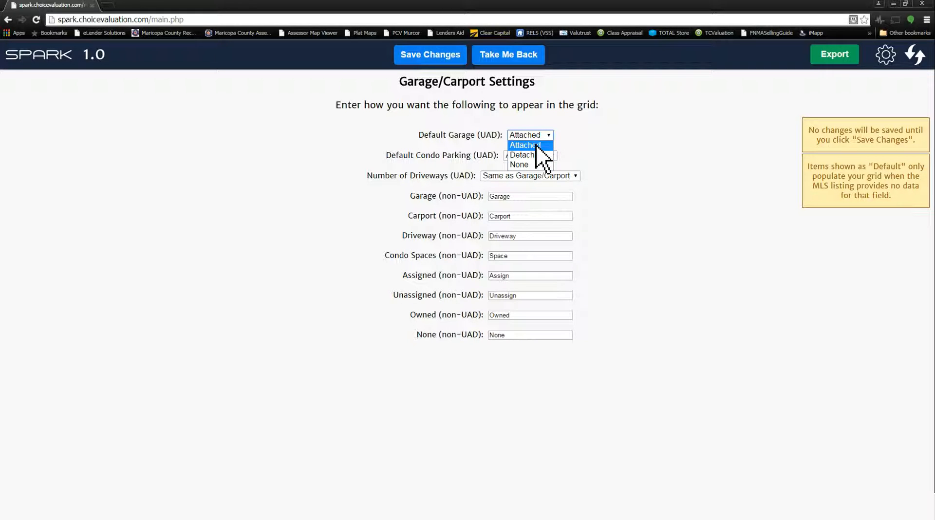
left_click(537, 146)
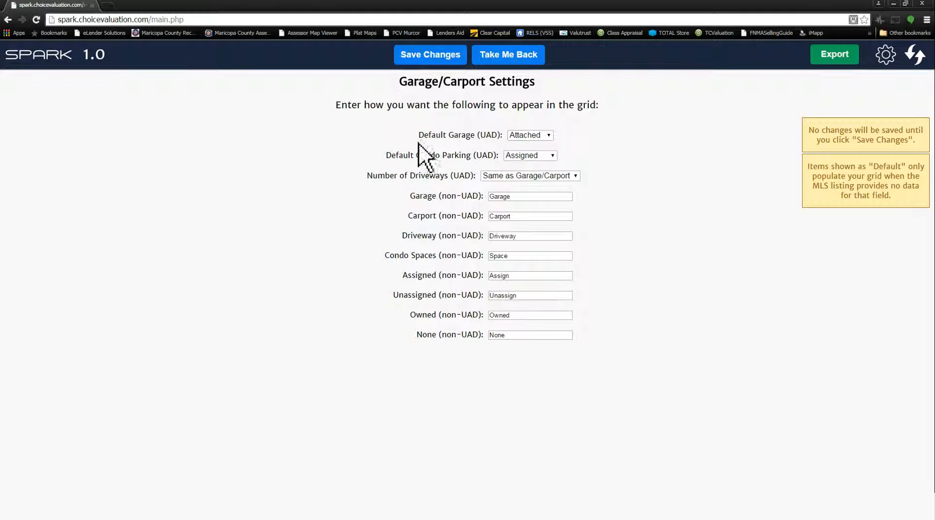
left_click(536, 134)
left_click(587, 143)
Set Default Condo Parking (UAD) to None, return to the sales grid, and switch it to the 1073 - Condo form.
left_click(544, 158)
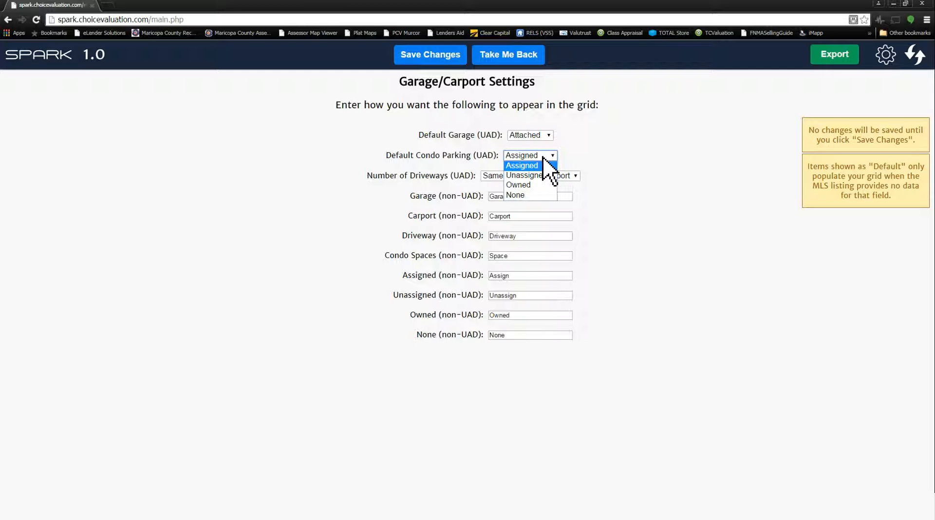
left_click(522, 196)
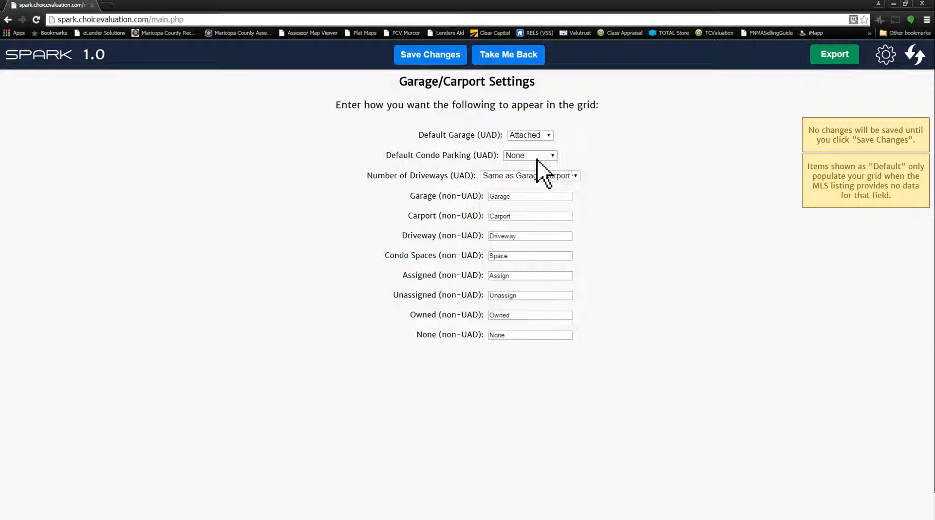
left_click(507, 61)
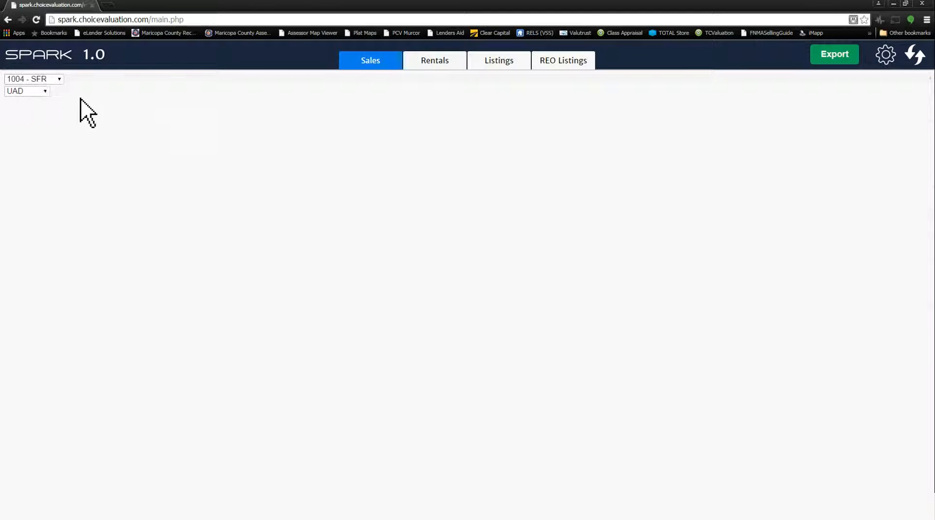
left_click(53, 82)
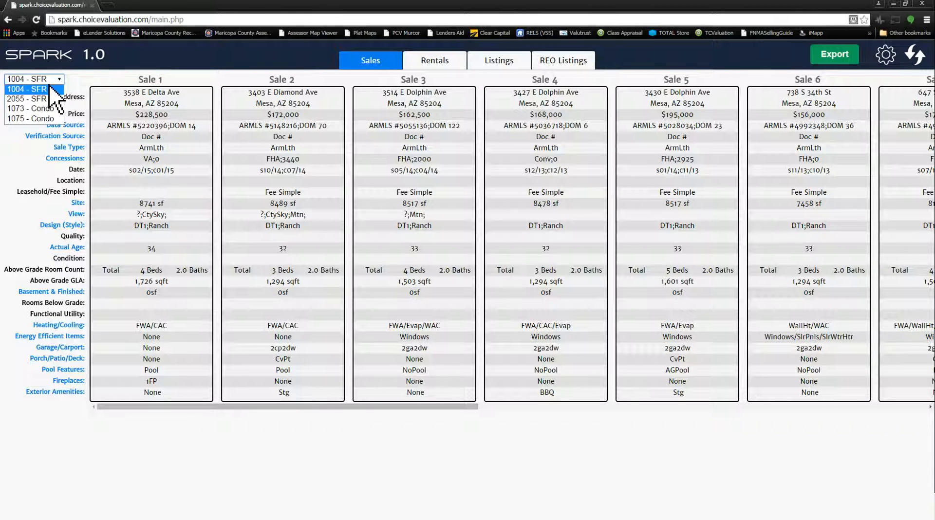
left_click(29, 109)
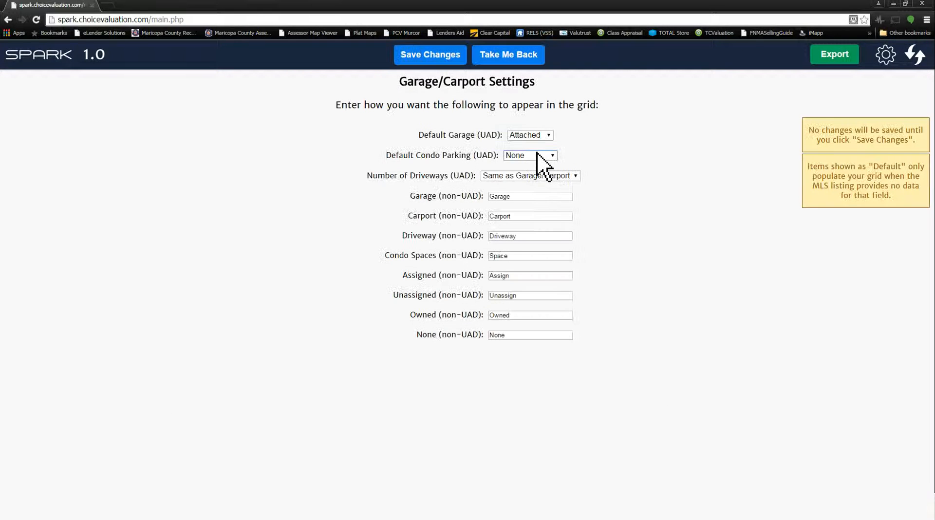
Set Default Condo Parking (UAD) back to Assigned, save it, and switch the sales grid back to the 1004 - SFR form.
left_click(539, 155)
left_click(528, 175)
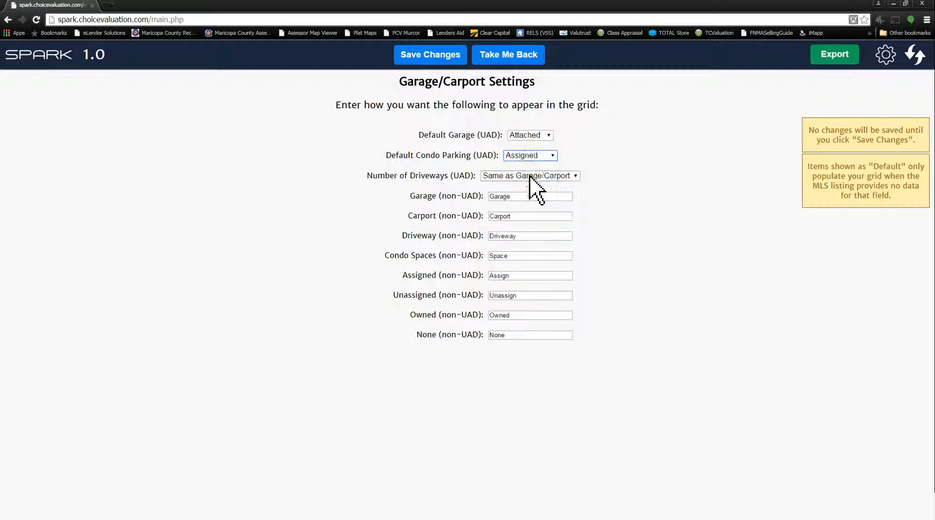
left_click(433, 59)
left_click(500, 64)
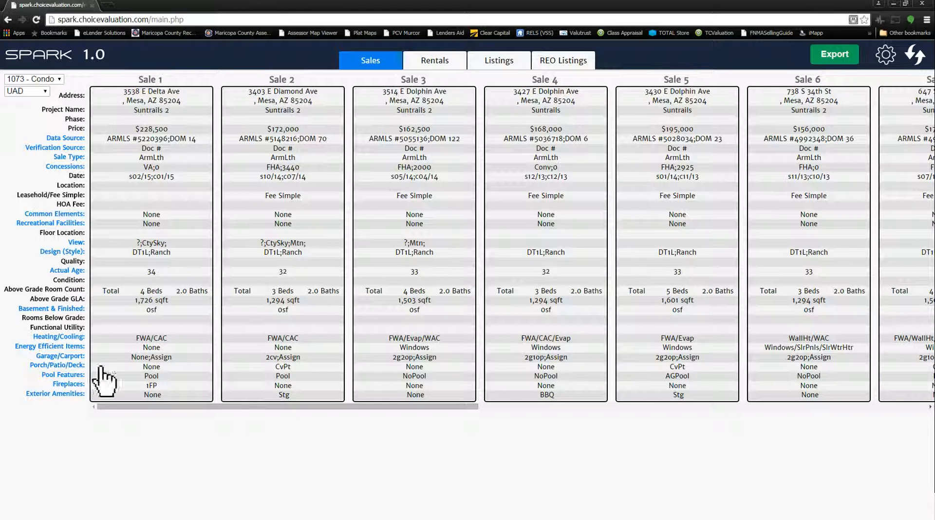
left_click(38, 80)
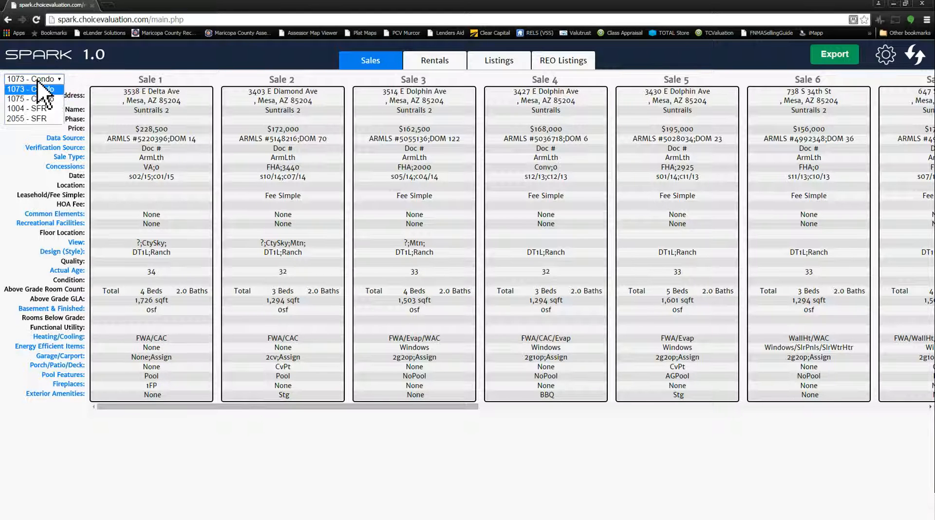
left_click(39, 109)
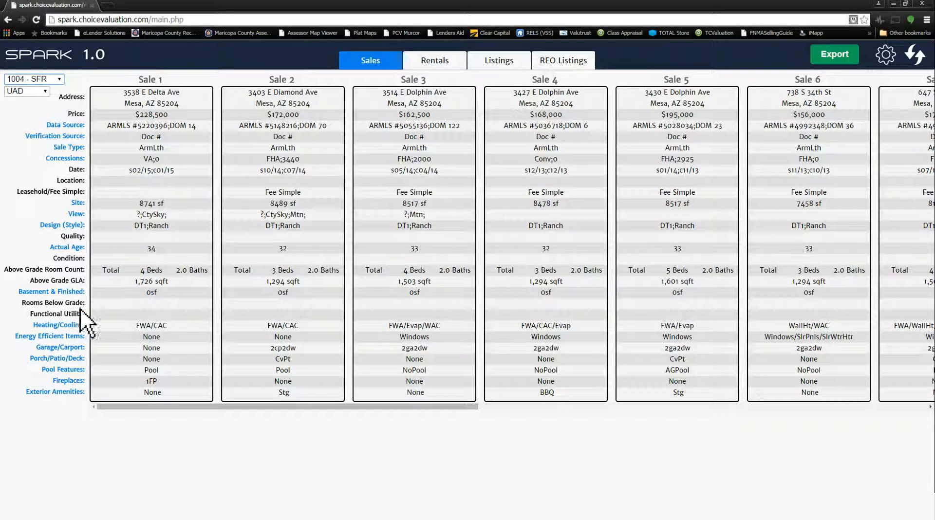
Try From MLS for Number of Driveways (UAD), restore Same as Garage/Carport, save, and return to the sales grid.
left_click(73, 349)
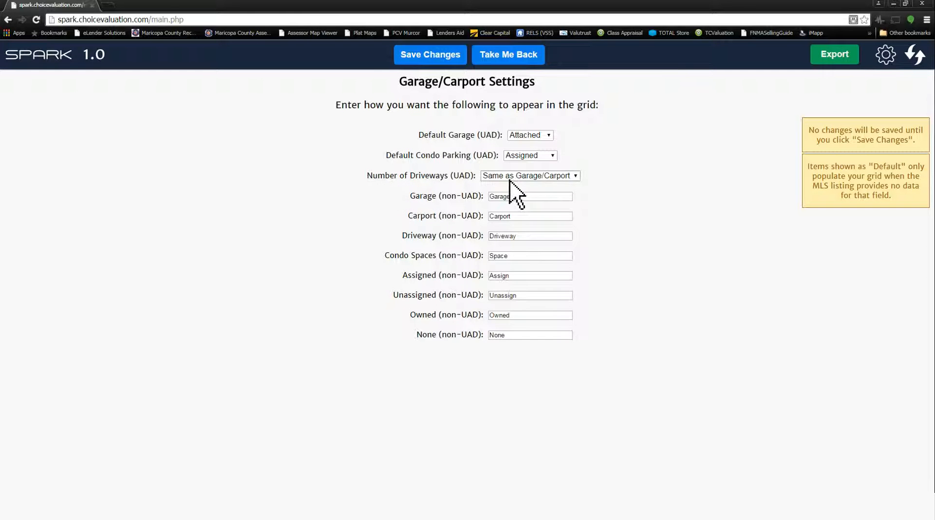
left_click(572, 176)
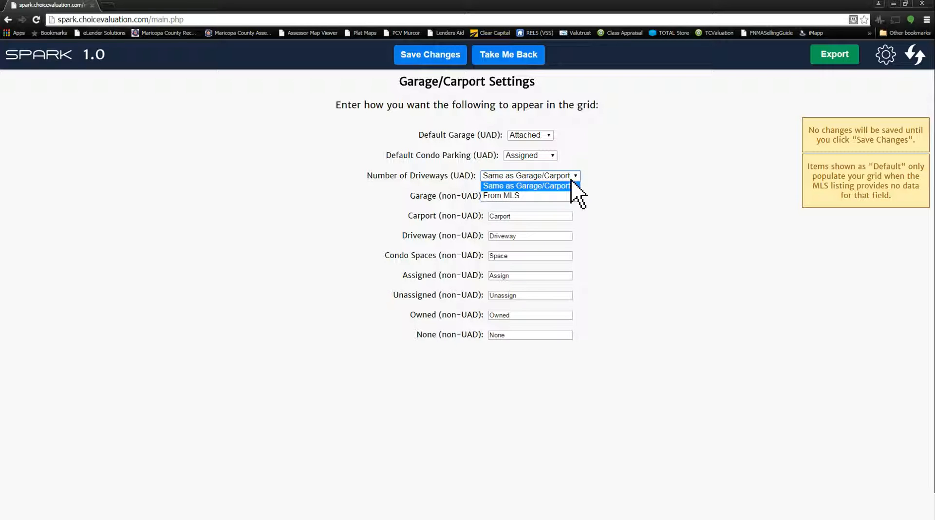
left_click(553, 195)
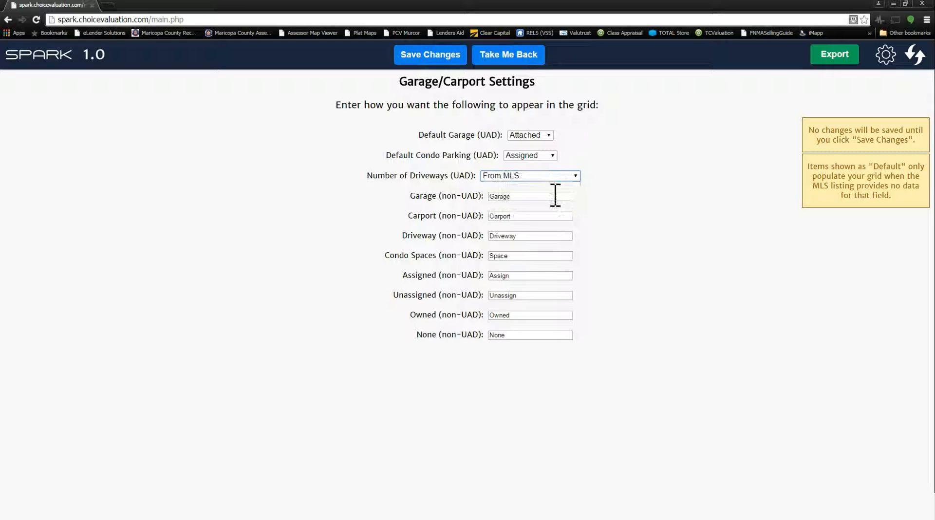
left_click(537, 178)
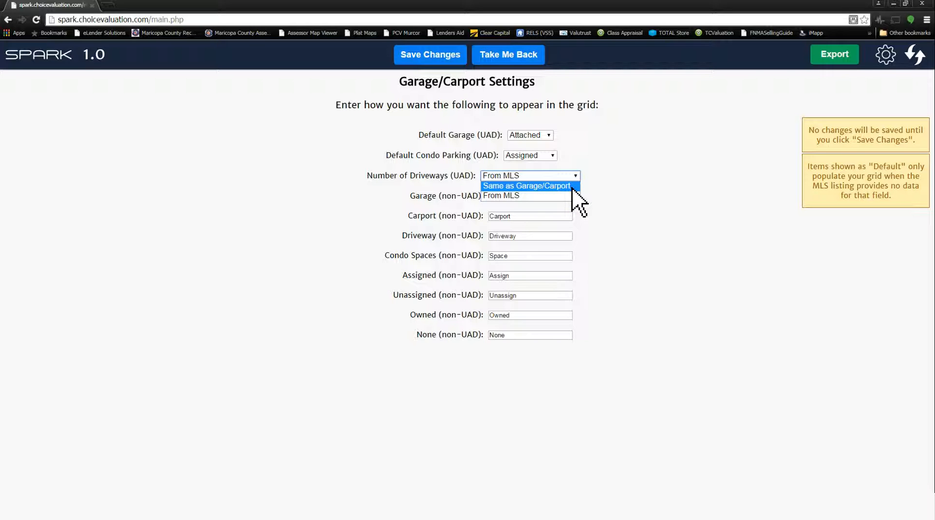
left_click(536, 186)
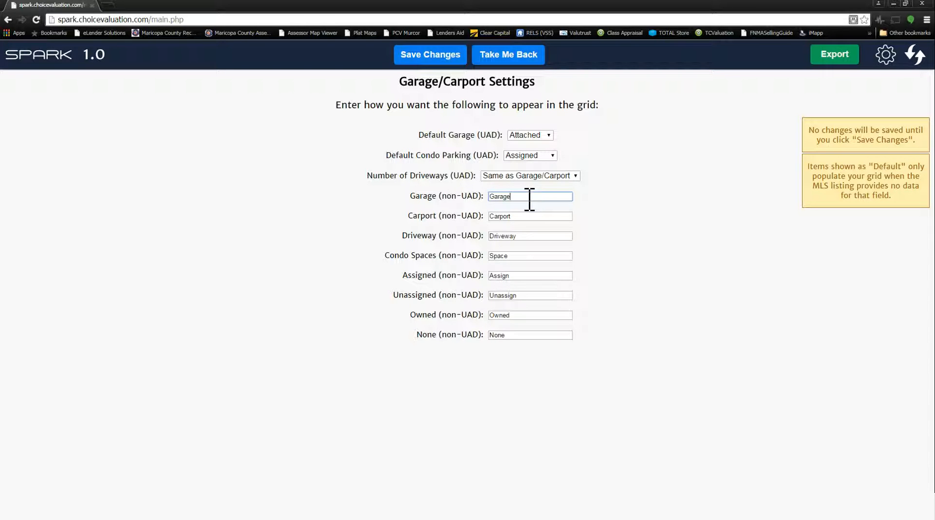
left_click(429, 58)
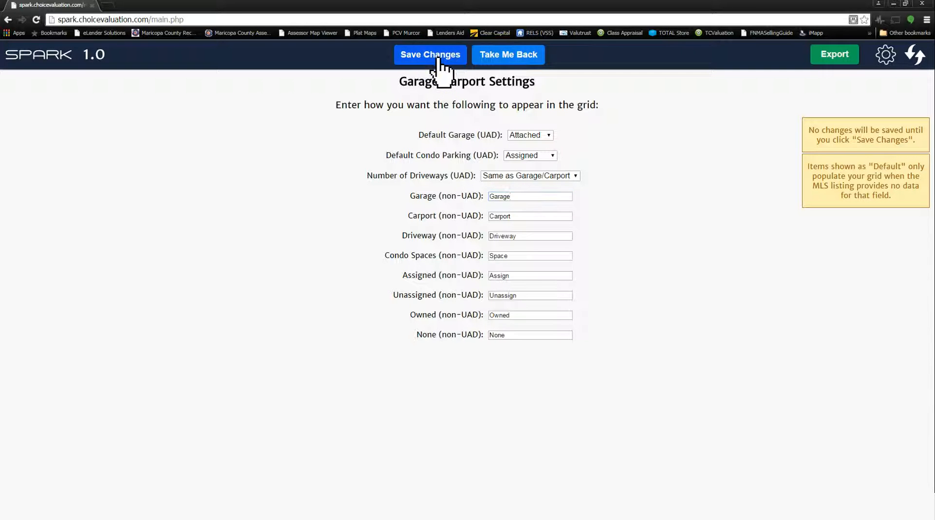
left_click(524, 57)
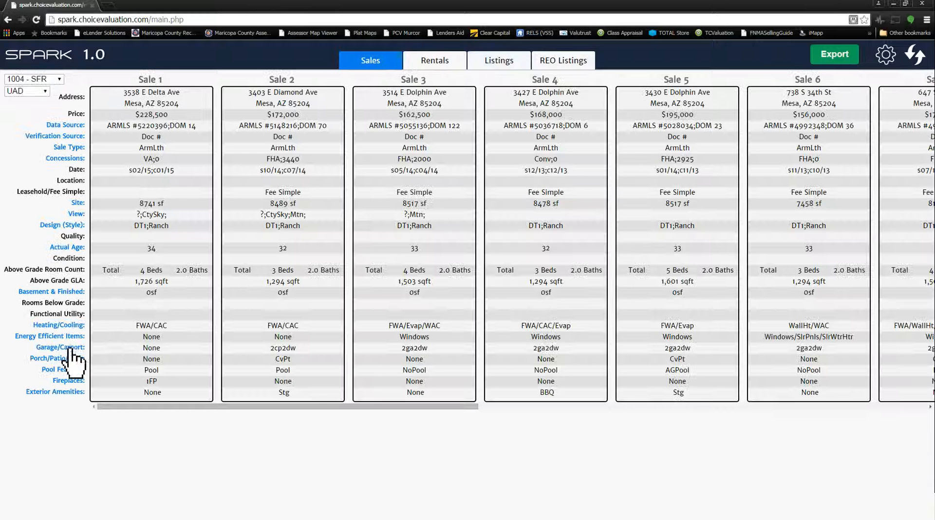
Review the Porch/Patio/Deck abbreviations from Patio to No Patio, and return to the sales grid.
left_click(68, 359)
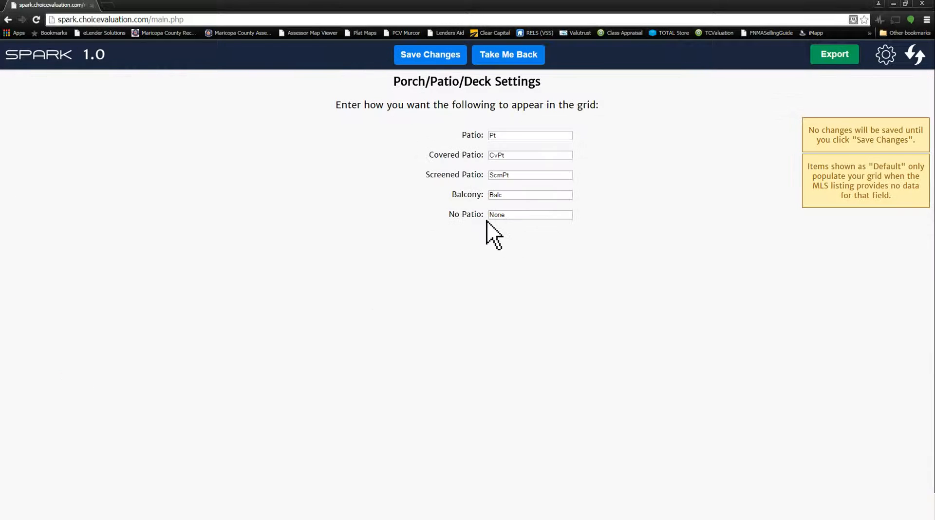
left_click(511, 137)
left_click(517, 195)
left_click(522, 215)
left_click(512, 58)
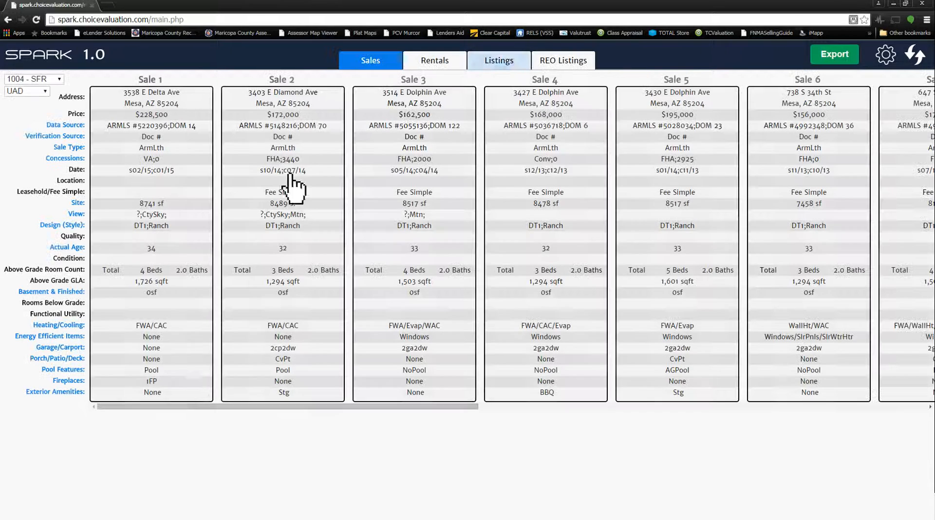
Preview Fencing for the Extras 1 feature, choose Parcel # with a blank prefix instead, save, and return to the sales grid.
left_click(77, 371)
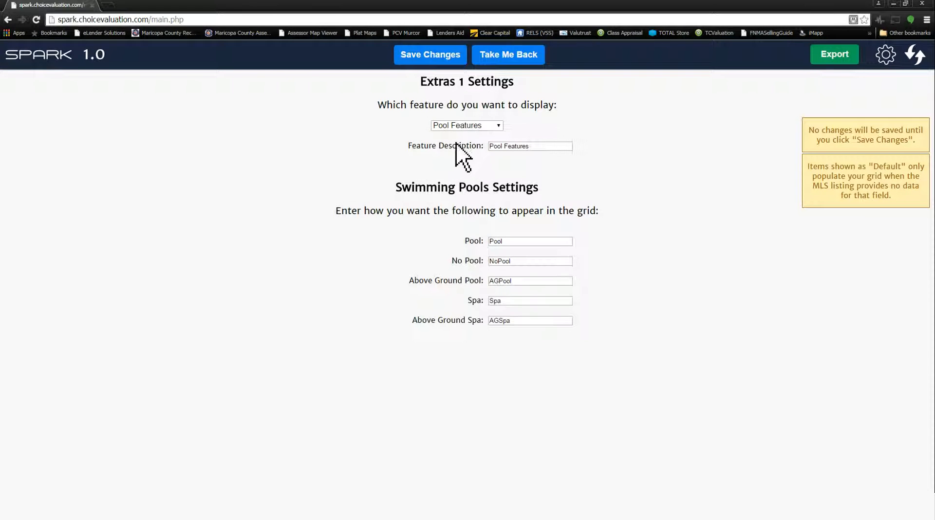
left_click(493, 125)
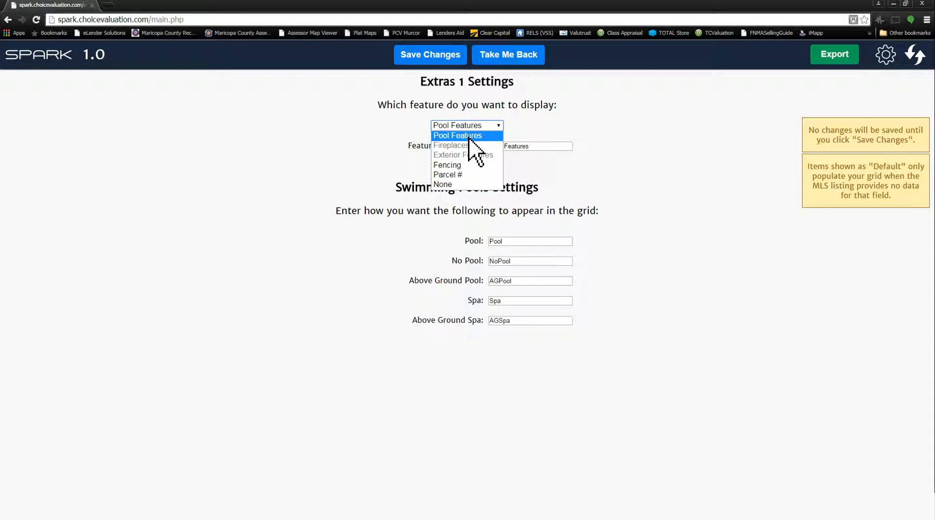
left_click(460, 166)
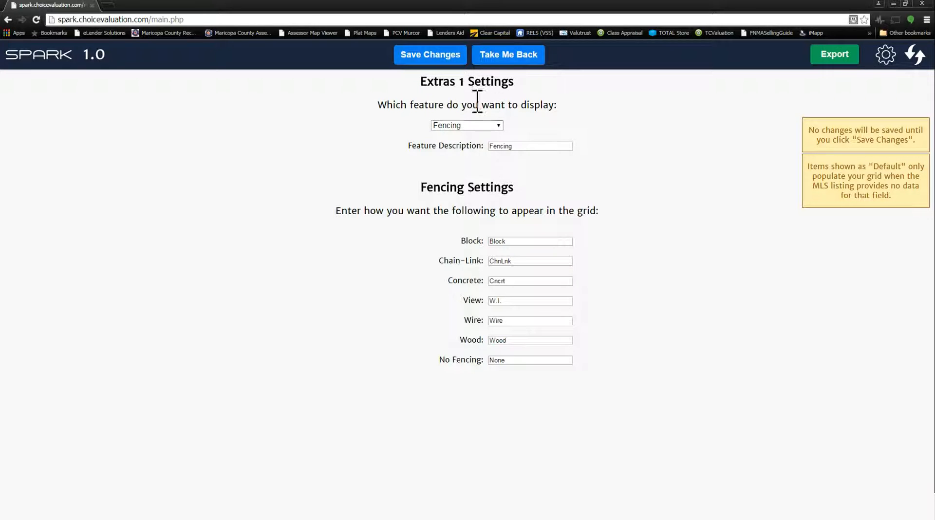
left_click(492, 126)
left_click(468, 175)
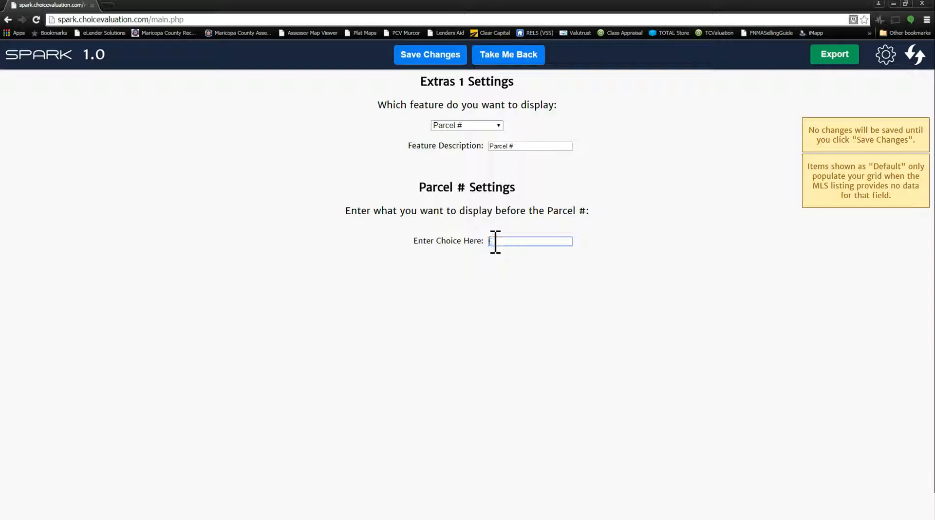
left_click(445, 57)
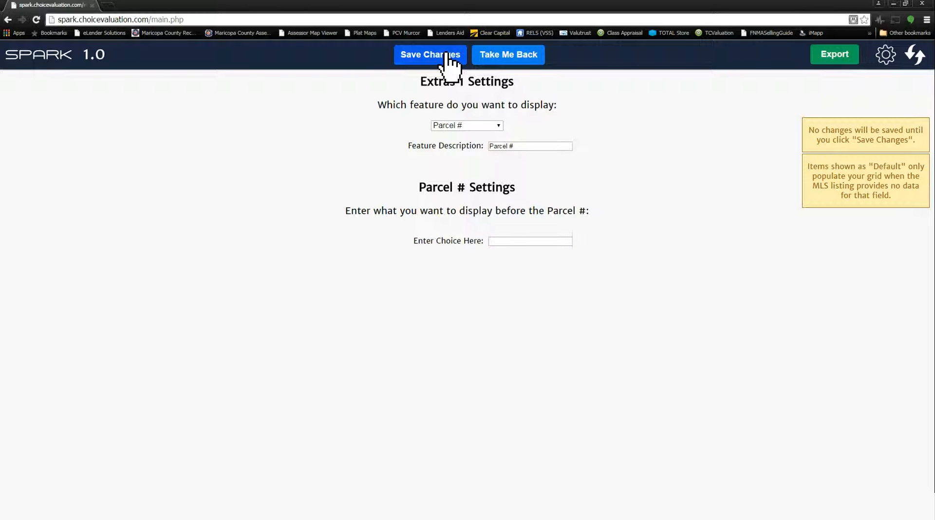
left_click(510, 56)
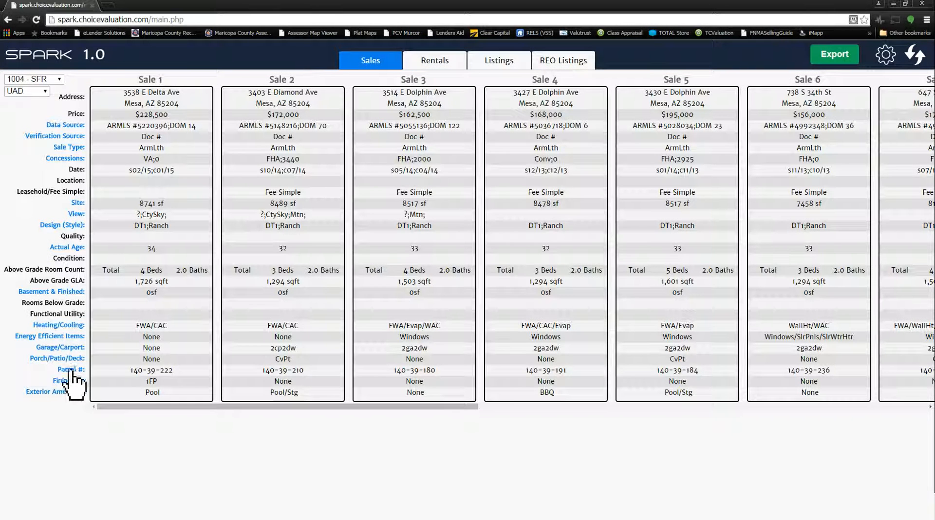
Set the Extras 1 feature to Swimming Pools with the description Pool Features, save, and return to the sales grid.
left_click(68, 370)
left_click(483, 125)
left_click(465, 146)
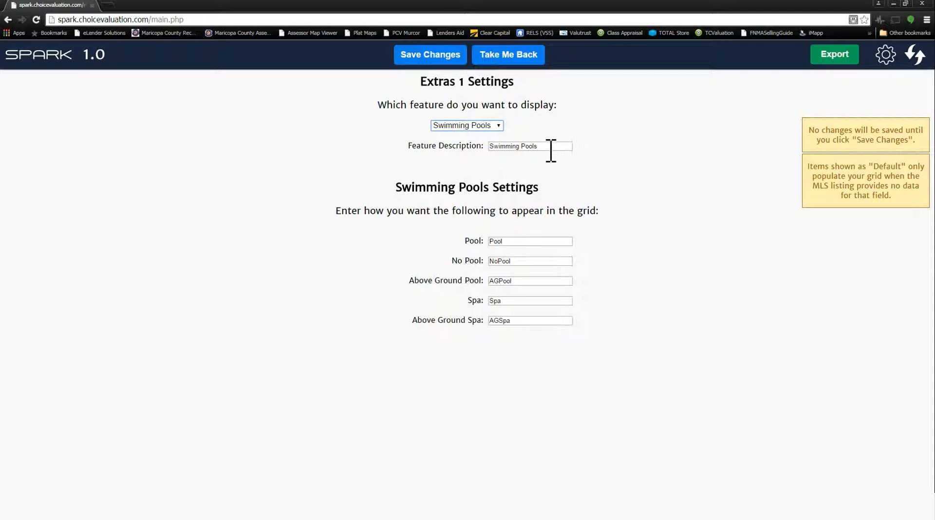
left_click_drag(550, 147, 465, 139)
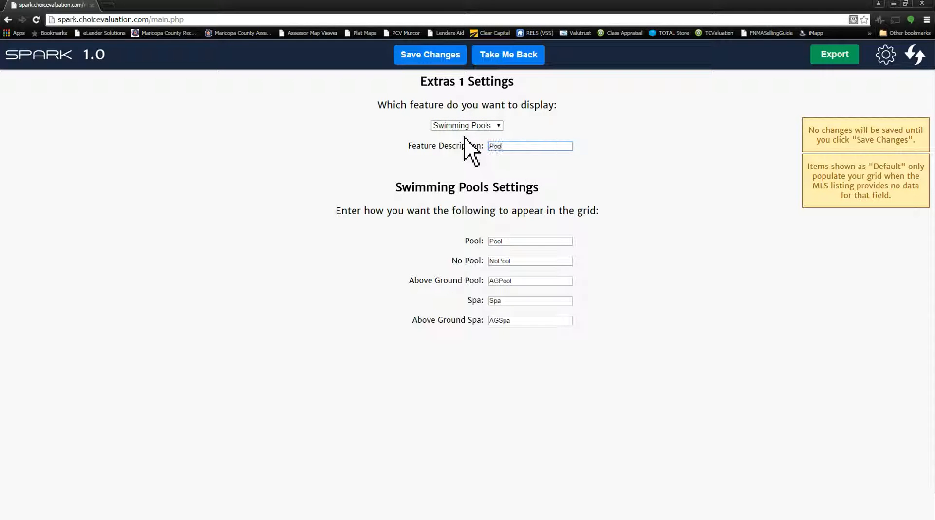
left_click(449, 57)
left_click(513, 59)
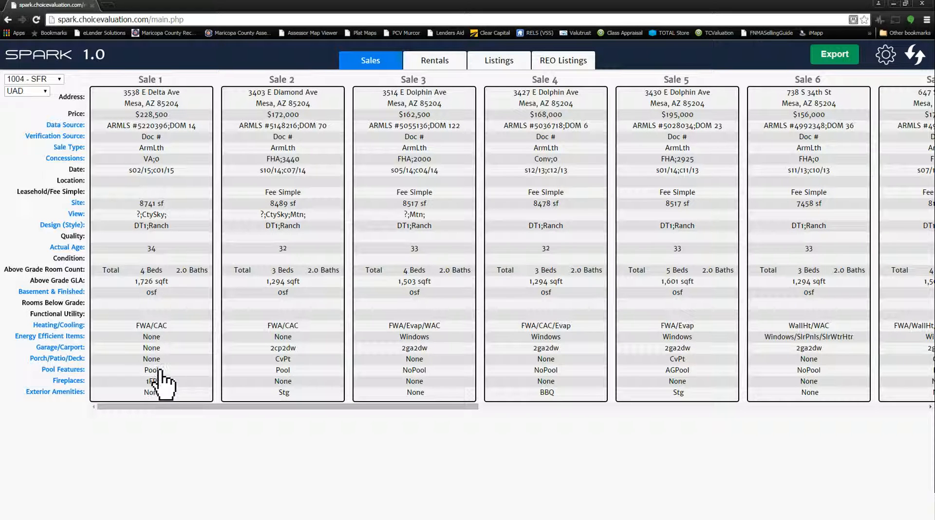
Set the Extras 1 feature in the Pool Features row to Fencing and save the change.
left_click(75, 369)
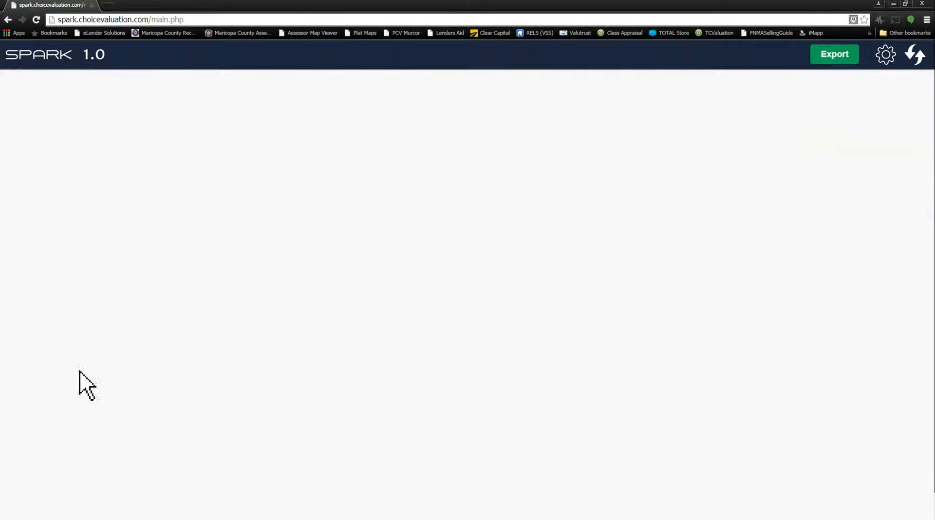
left_click(465, 127)
left_click(467, 165)
left_click(435, 56)
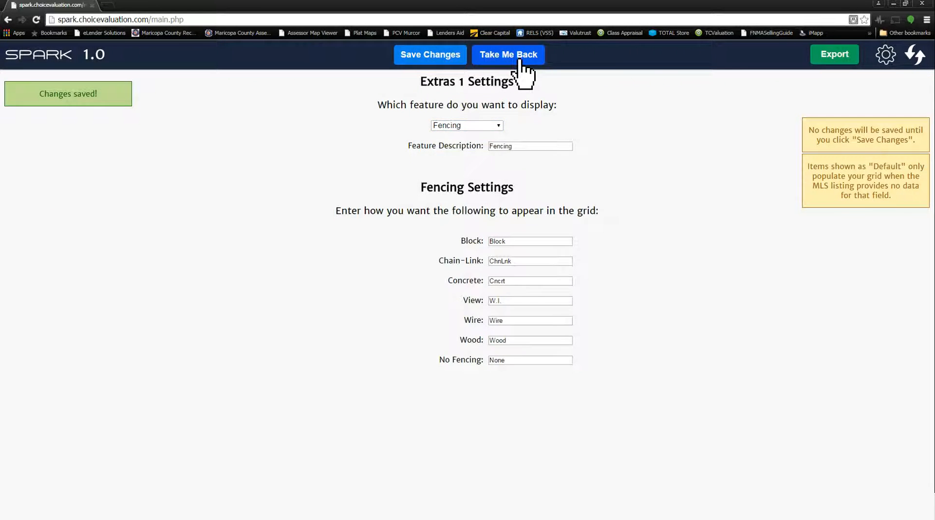
Set outdoor fireplaces in the Fireplaces row's Extras 2 settings to appear In Exterior Features, save, and check the sales grid.
left_click(516, 57)
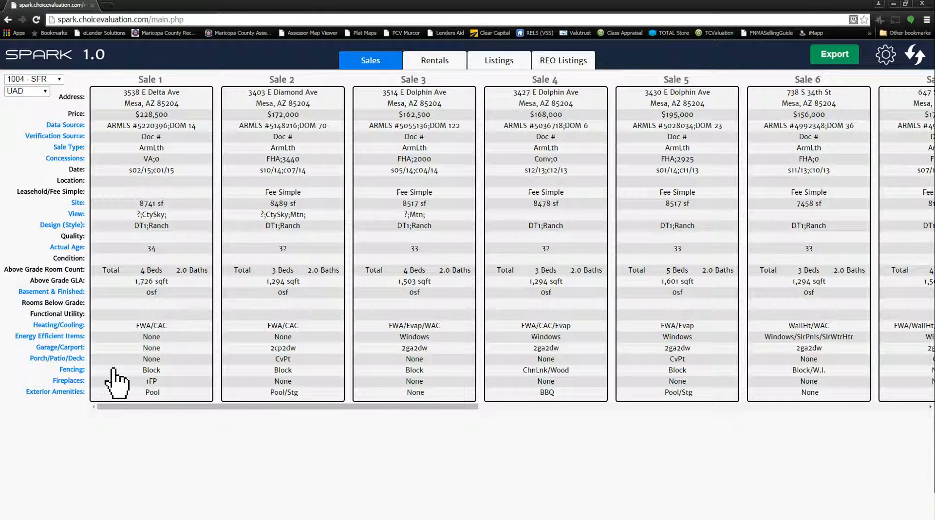
left_click(73, 381)
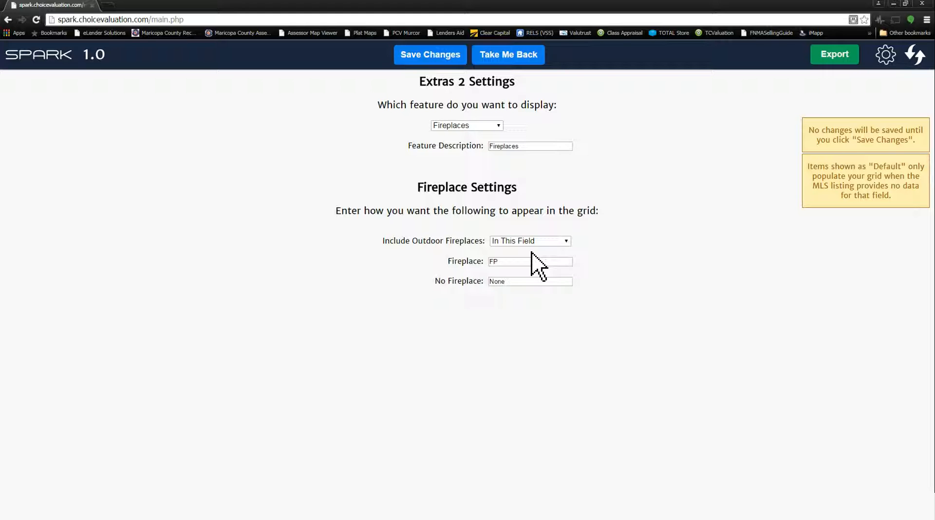
left_click(561, 243)
left_click(584, 245)
left_click(553, 243)
left_click(632, 248)
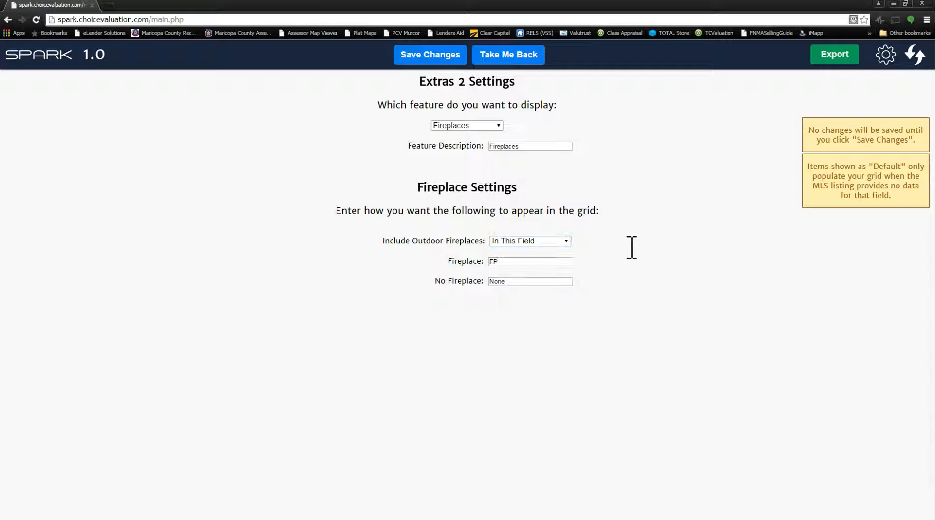
left_click(534, 240)
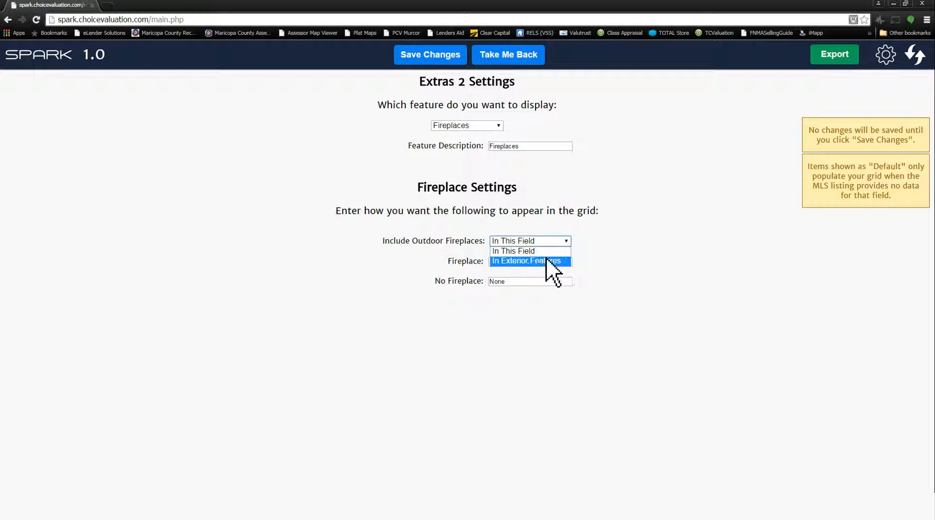
left_click(574, 210)
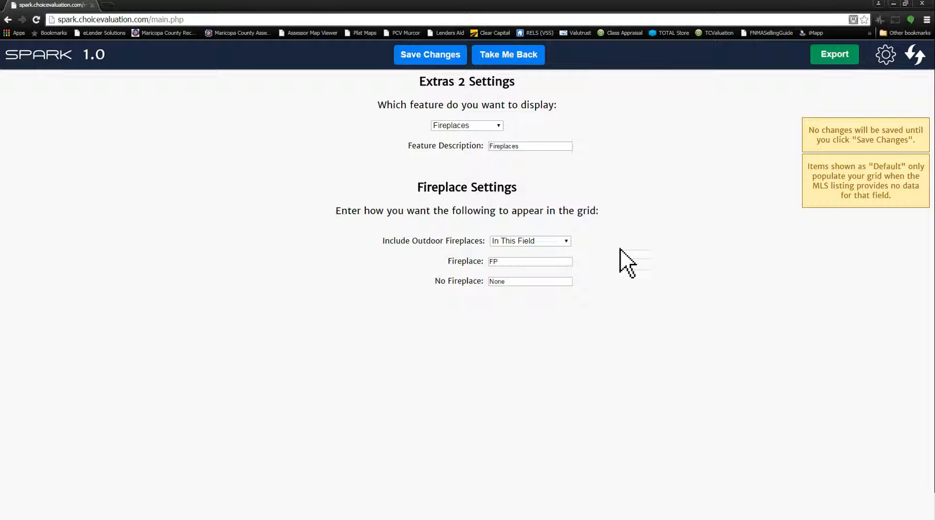
left_click(531, 242)
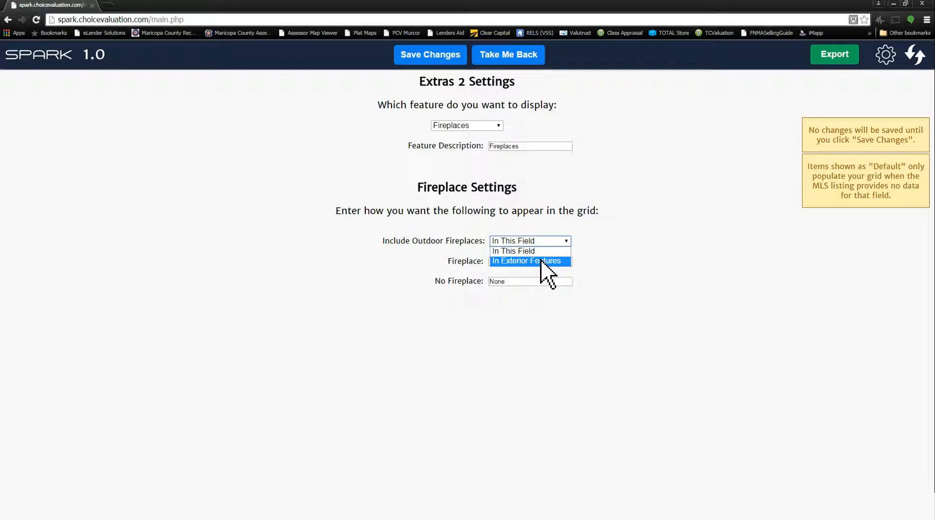
left_click(541, 262)
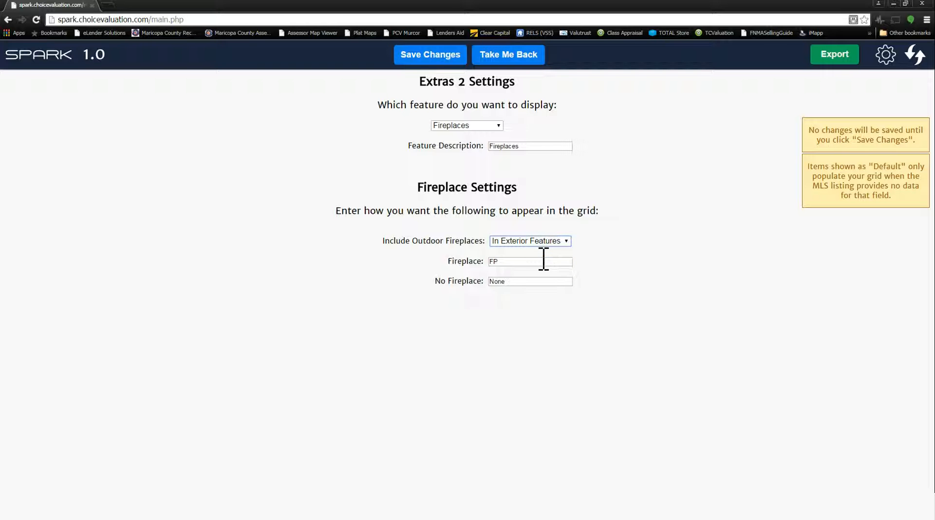
left_click(439, 63)
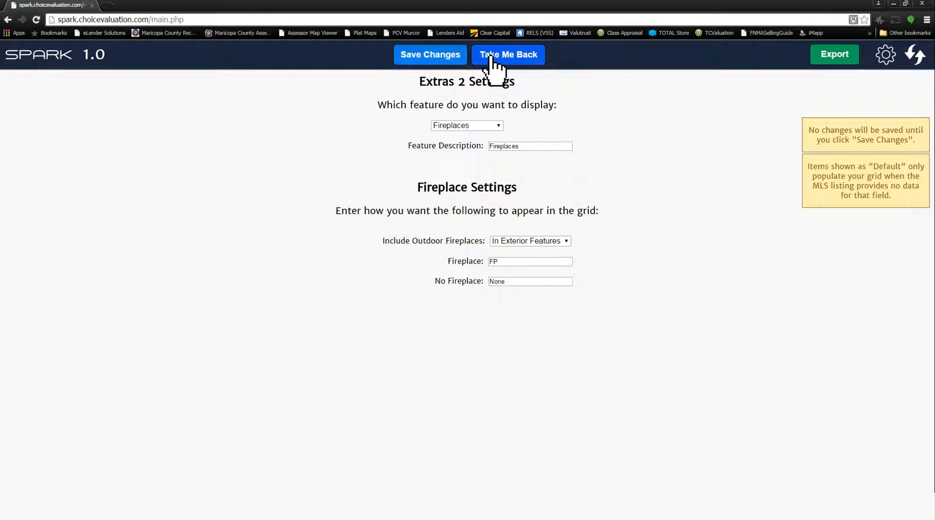
left_click(507, 64)
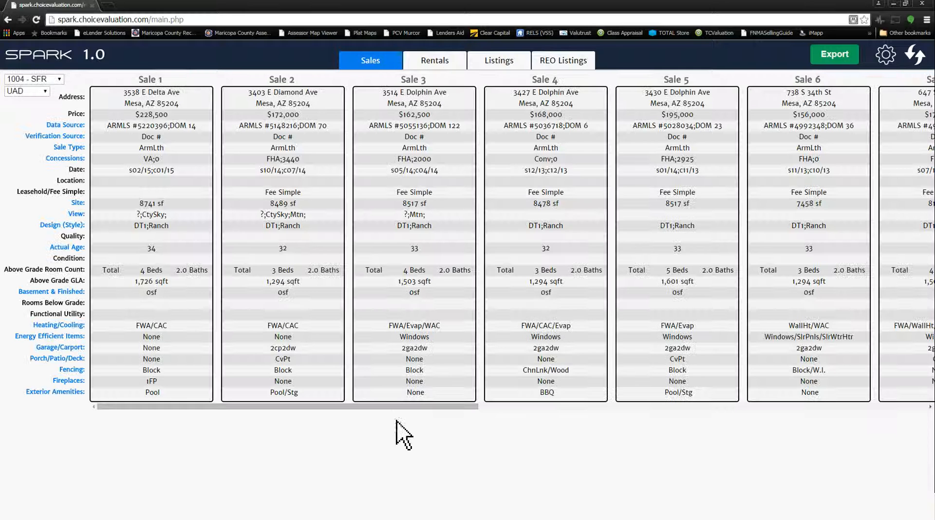
left_click_drag(354, 404, 620, 414)
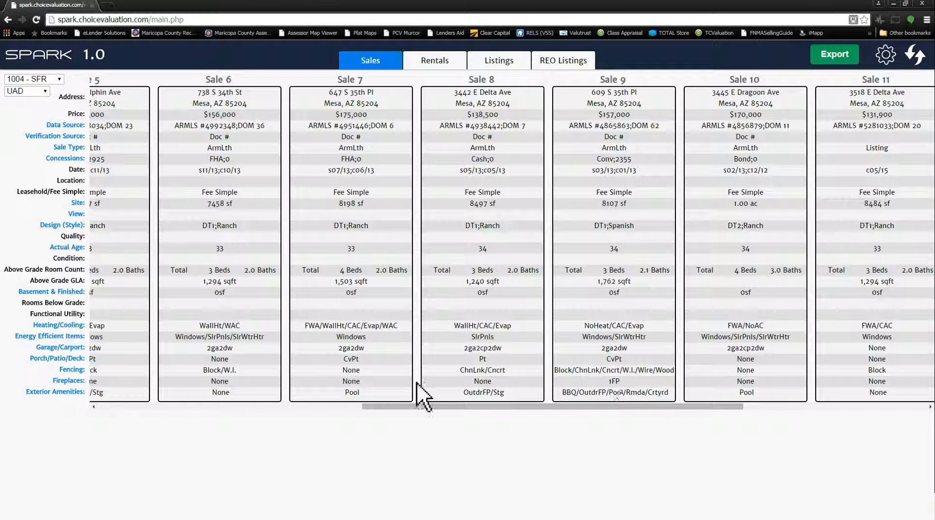
Set Include Outdoor Fireplaces in the Fireplaces row to In This Field, save, and check the comps in the sales grid.
left_click(73, 381)
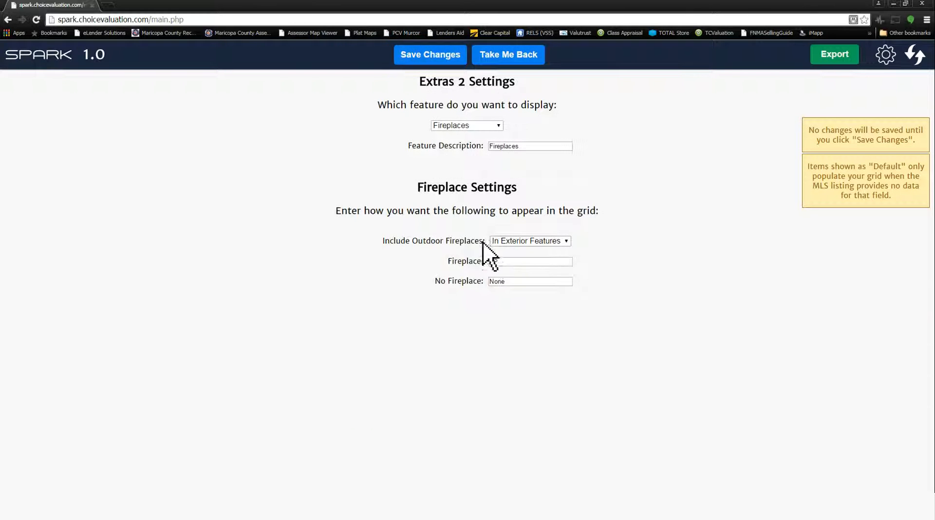
left_click(527, 243)
left_click(529, 263)
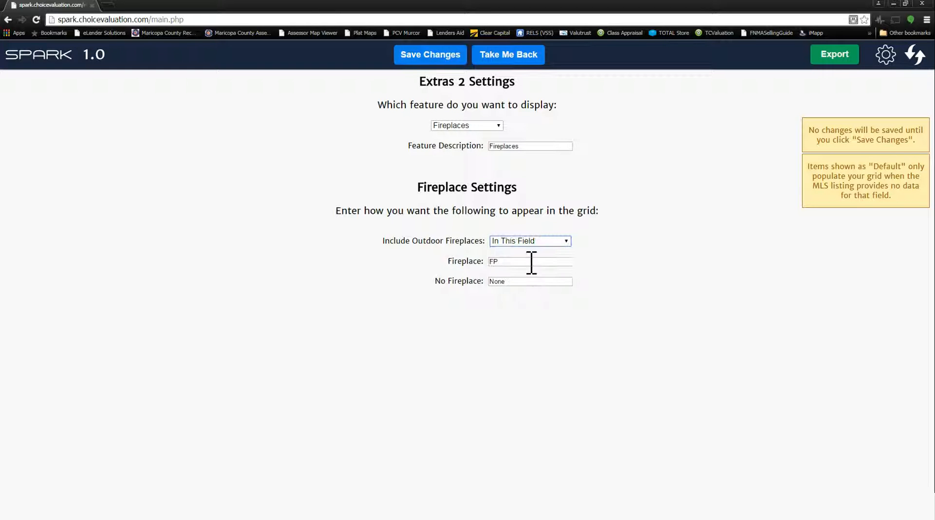
left_click(442, 58)
left_click(509, 59)
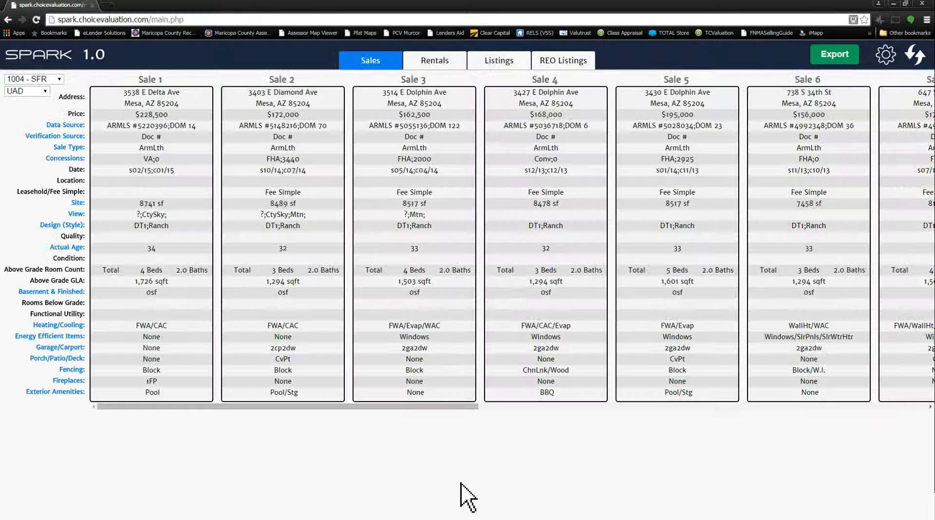
left_click_drag(456, 407, 735, 408)
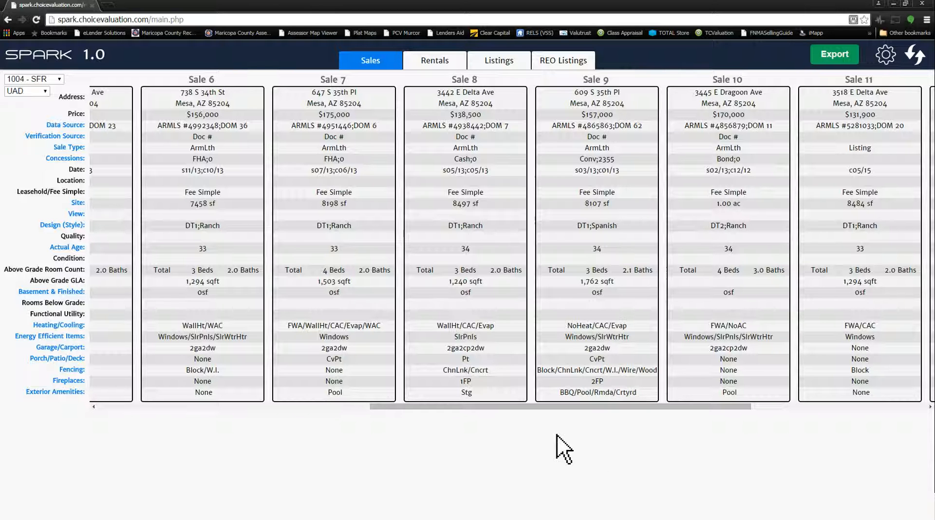
left_click_drag(554, 406, 206, 409)
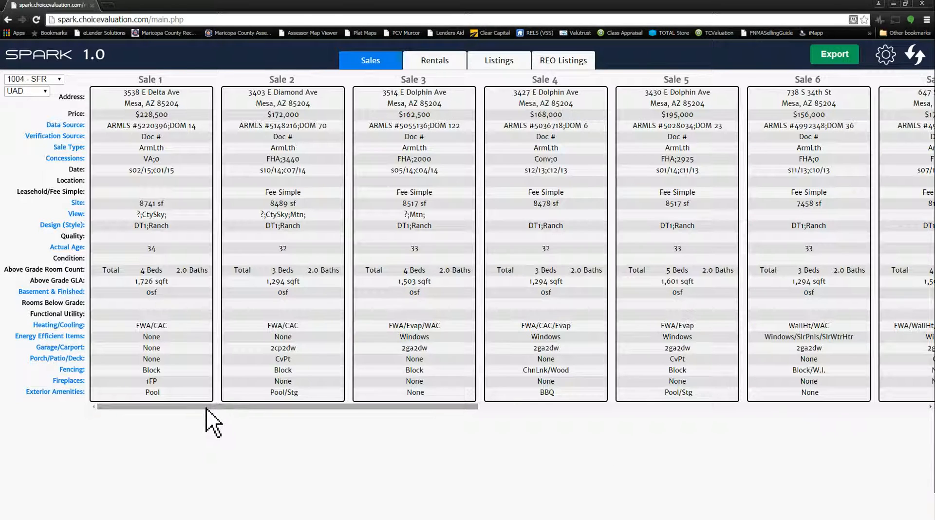
Set the Extras 3 feature in the Exterior Amenities row to None, save, and return to the sales grid.
left_click(58, 392)
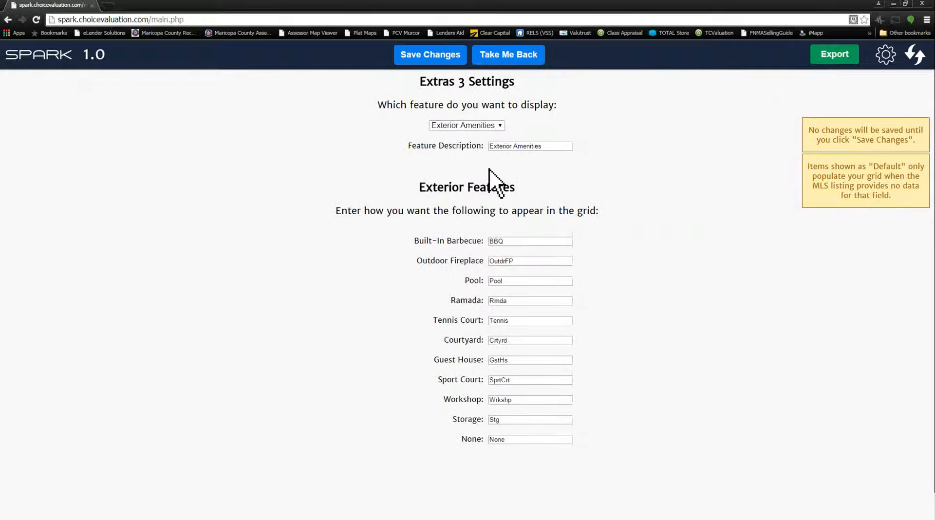
left_click(496, 128)
left_click(465, 183)
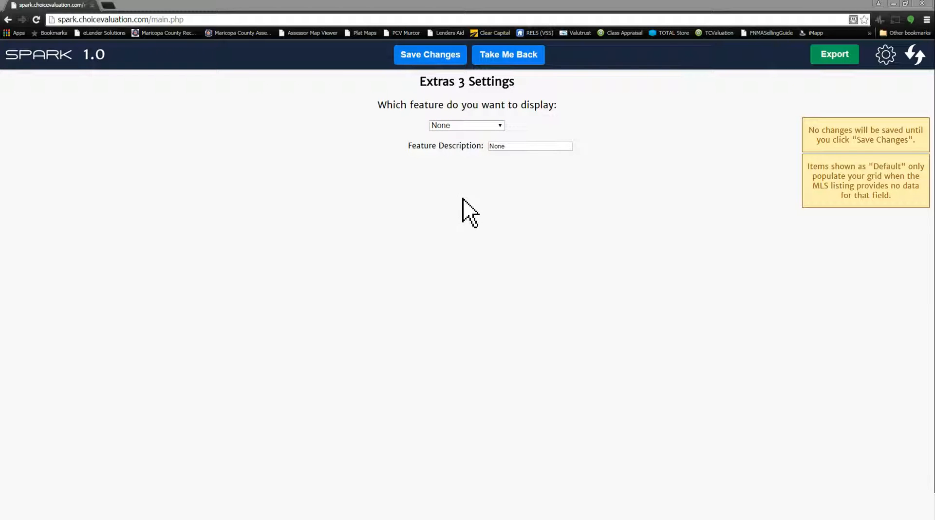
left_click(556, 242)
left_click(466, 127)
left_click(468, 128)
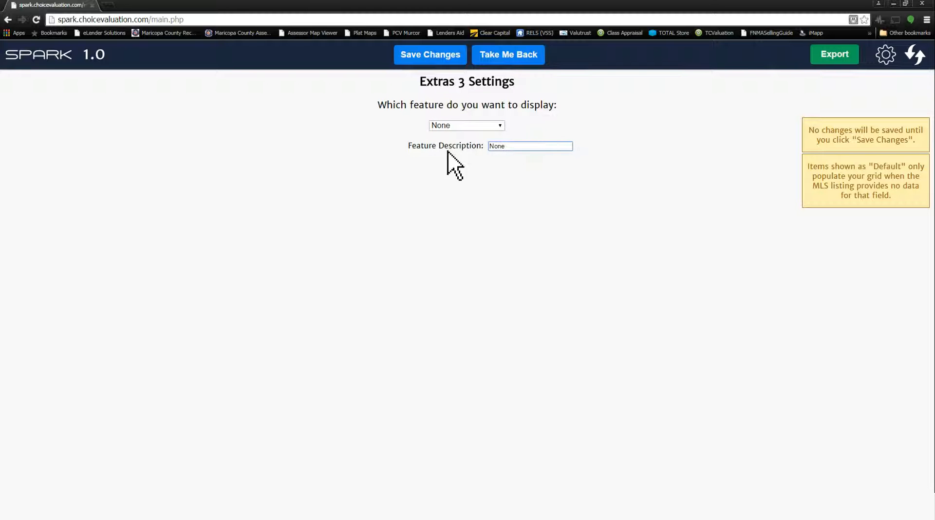
left_click(431, 58)
left_click(510, 59)
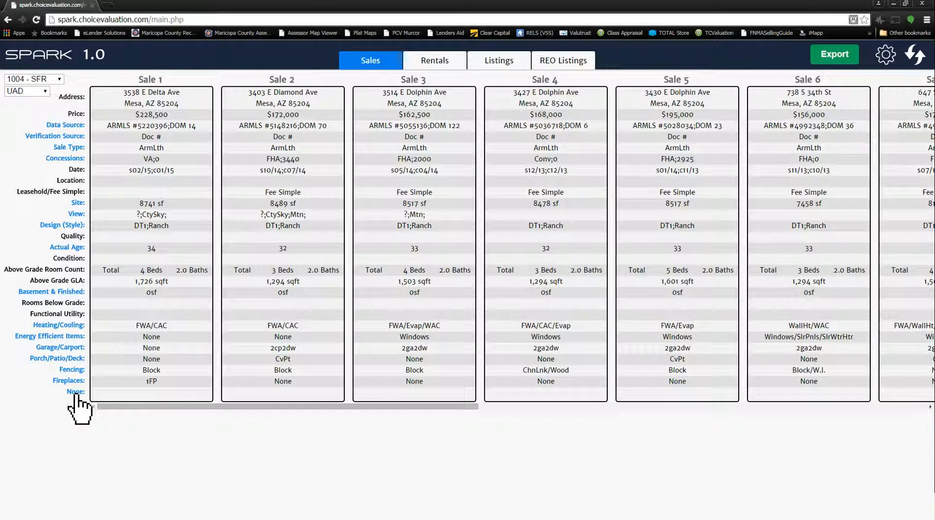
Change the Extras 3 feature description to Special Amenities, save, and return to the sales grid.
left_click(77, 393)
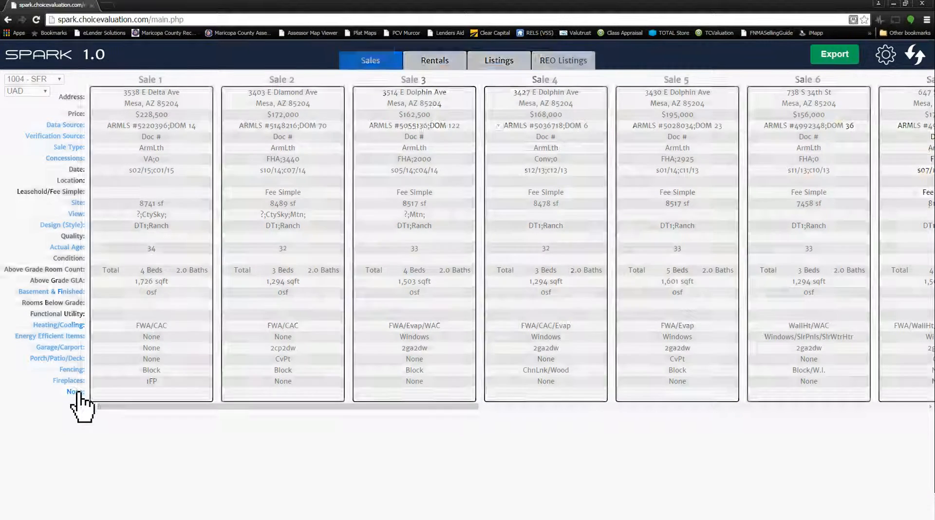
left_click(517, 146)
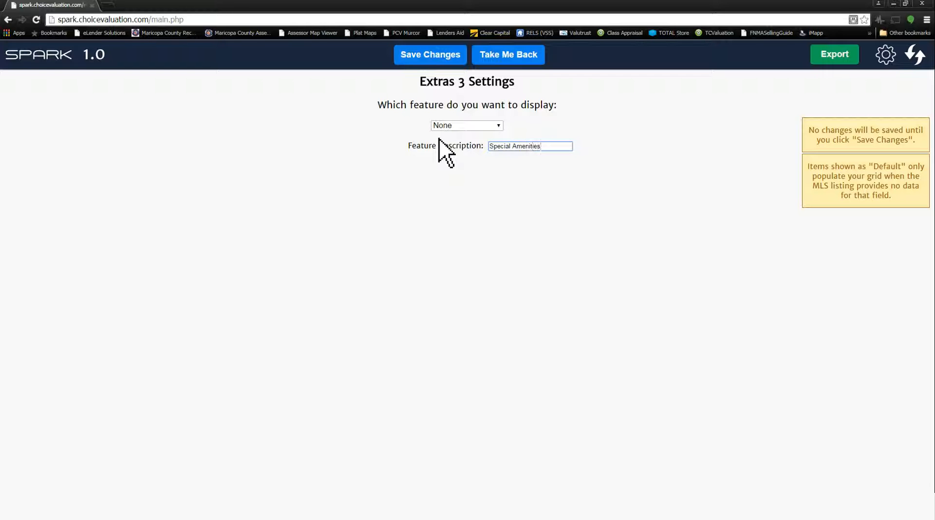
left_click(420, 58)
left_click(514, 59)
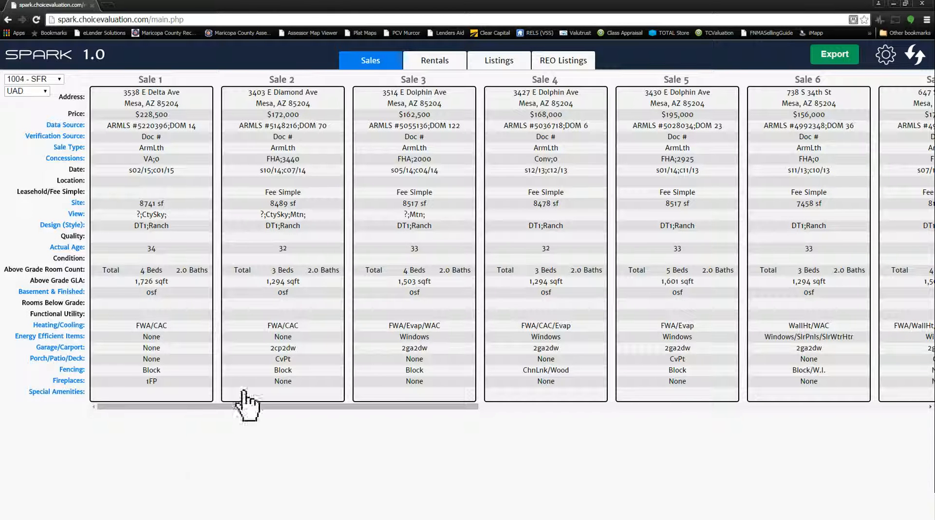
Set the Extras 2 feature in the Fireplaces row to None, save, and return to the sales grid.
left_click(68, 381)
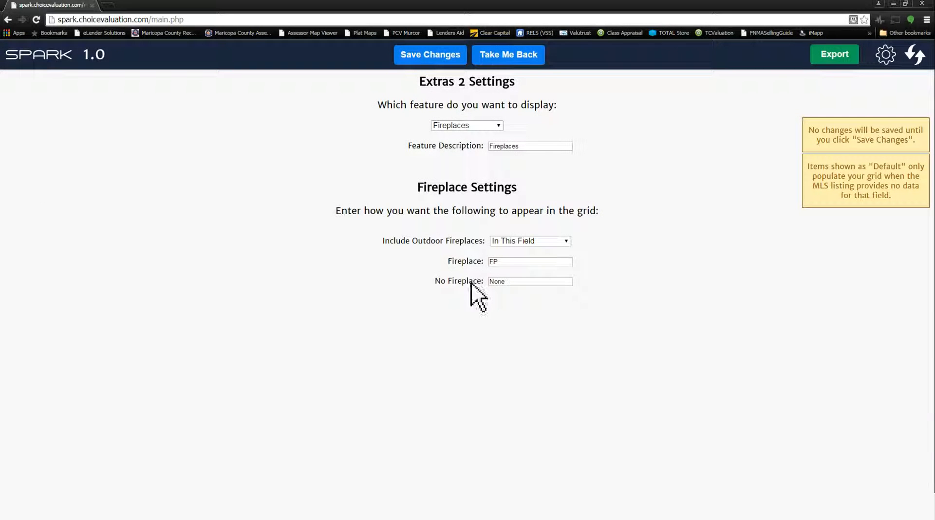
left_click(487, 125)
left_click(467, 185)
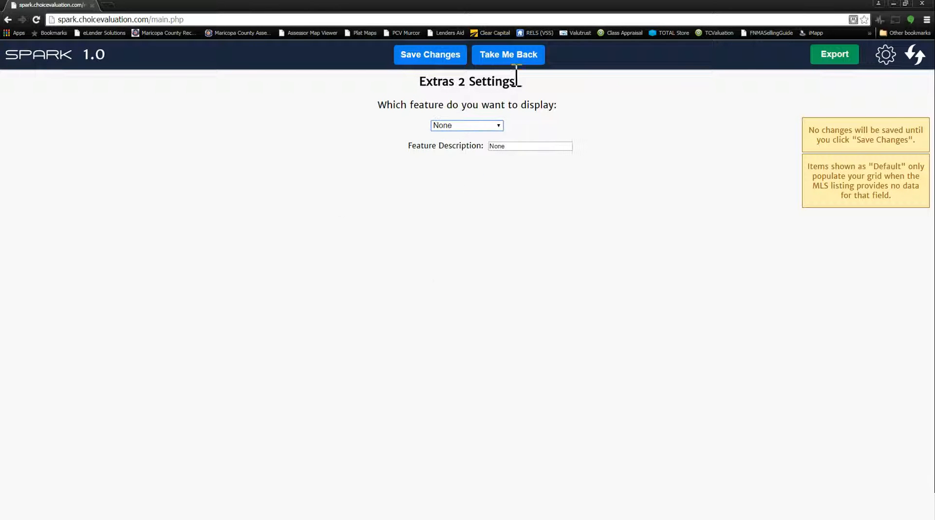
left_click(445, 58)
left_click(507, 58)
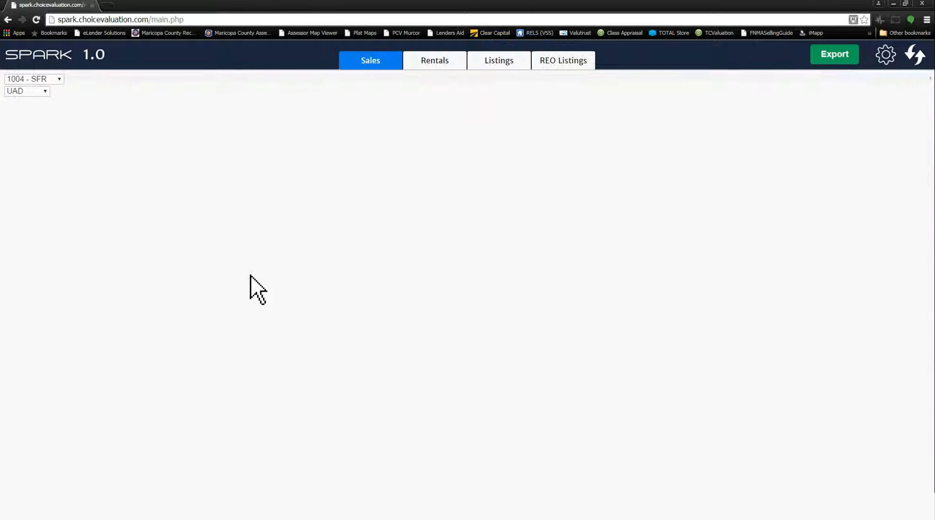
Look over the Extras 1 feature choices and description for the Fencing row, and return to the sales grid without saving.
left_click(74, 371)
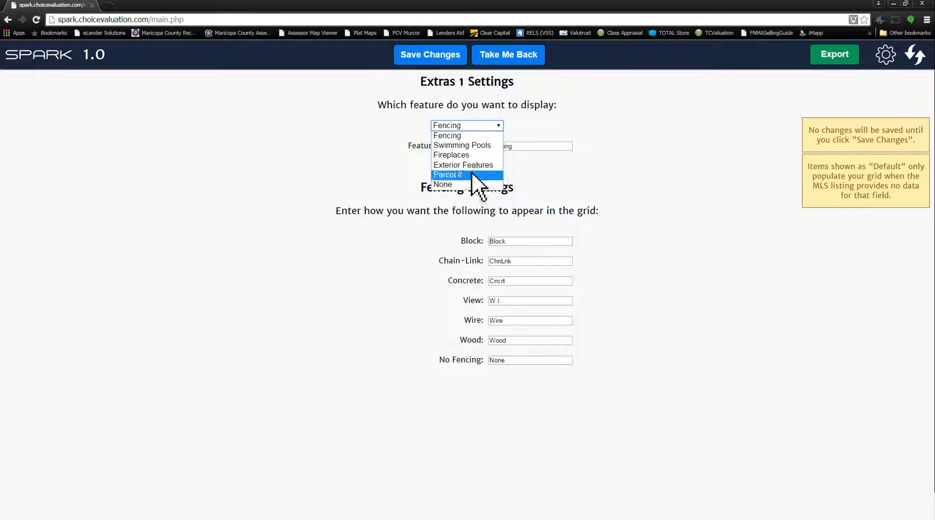
left_click(533, 149)
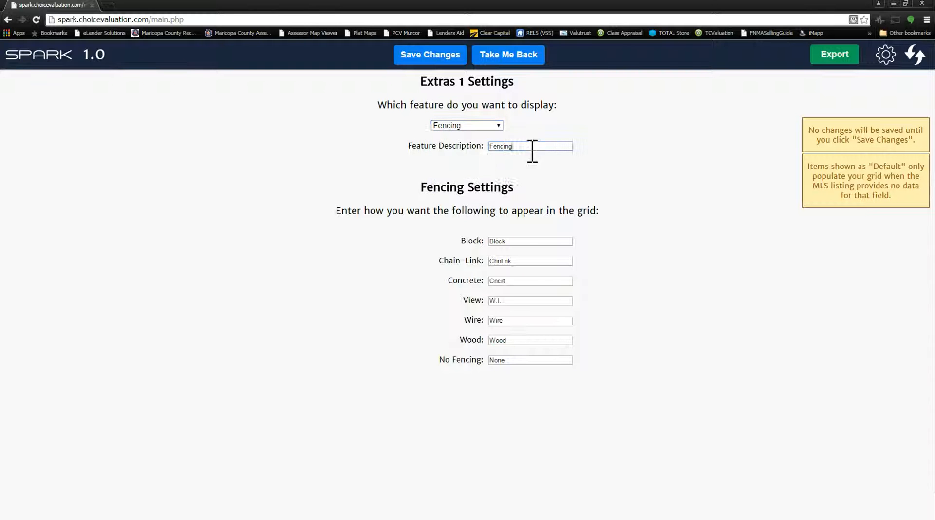
left_click(519, 60)
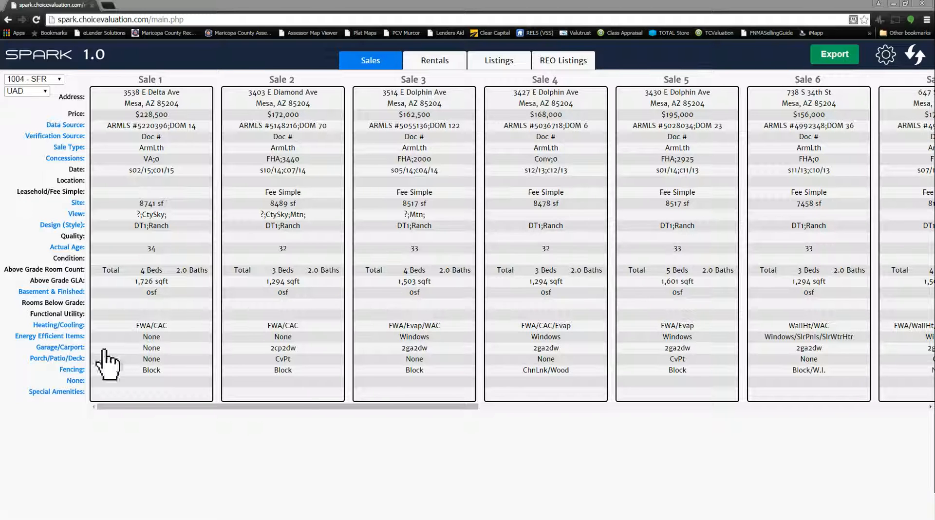
Start a new comp import for state MD with the MRIS listing service and the UAD 1004 - SFR form.
left_click(916, 58)
left_click(470, 128)
left_click(469, 189)
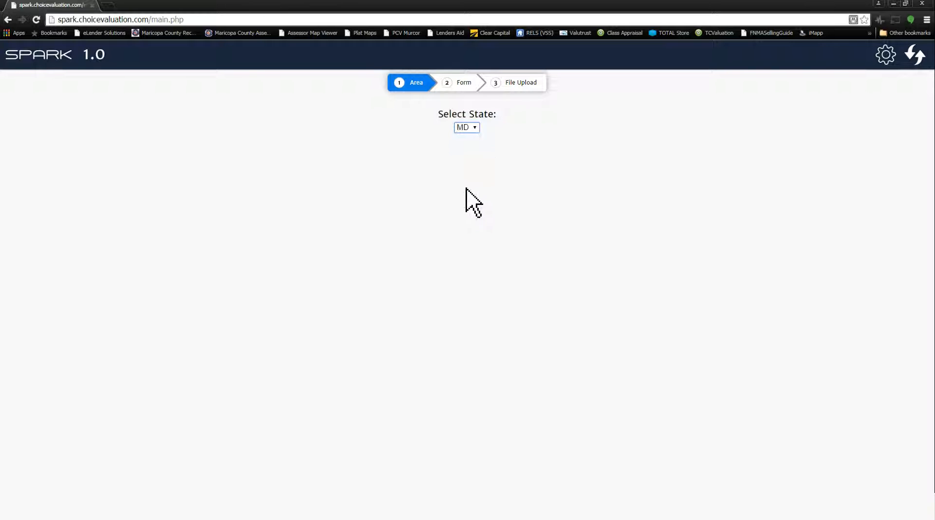
left_click(475, 128)
left_click(477, 146)
left_click(478, 169)
left_click(477, 185)
Upload an MLS export file from the MD - MRIS folder as the Main Comp File and continue to the sales grid.
left_click(478, 155)
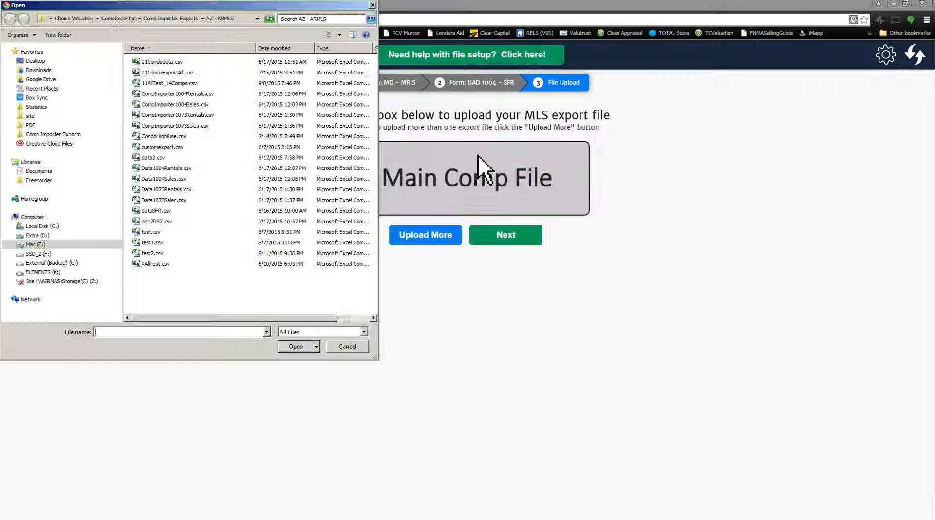
left_click(175, 18)
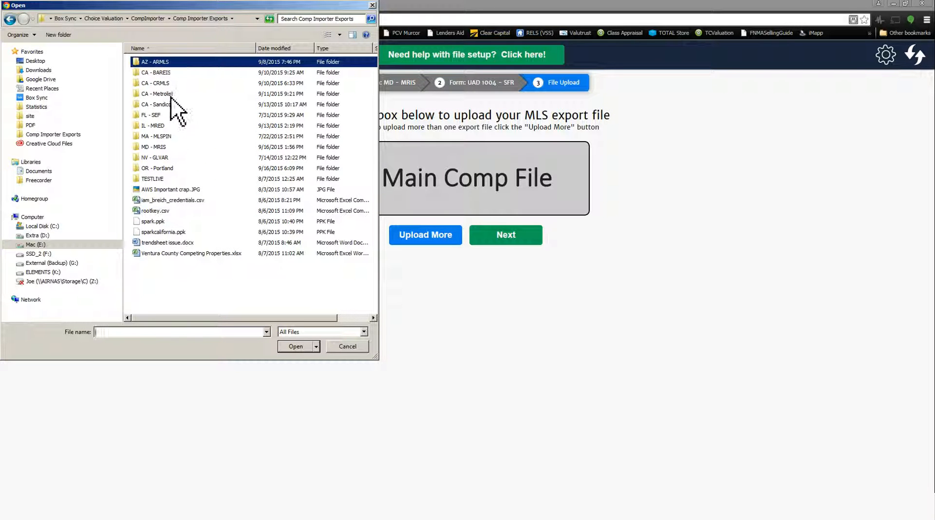
double_click(162, 147)
double_click(158, 93)
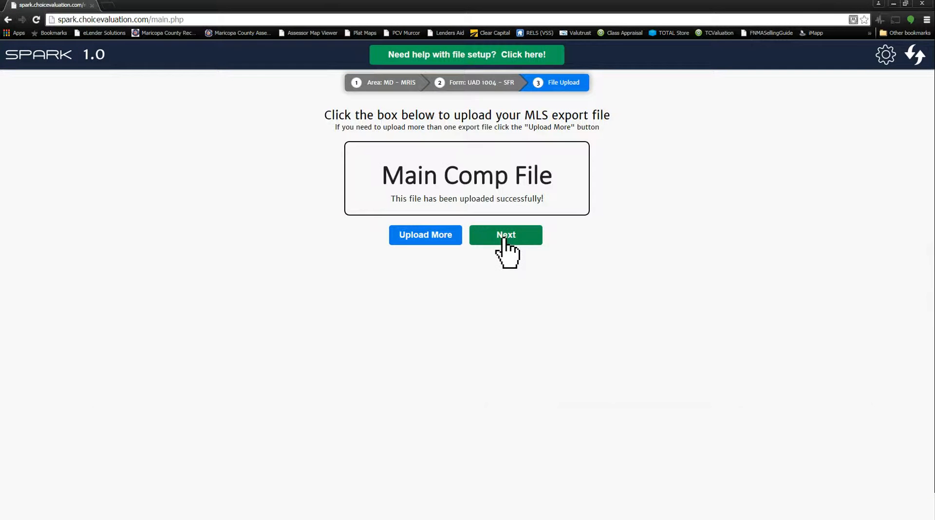
left_click(506, 239)
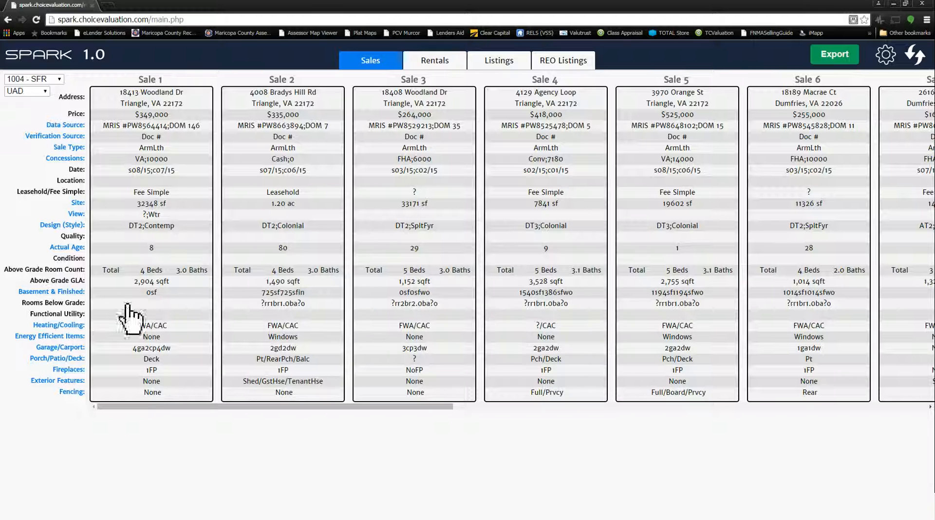
Set the default basement type for Basement & Finished to Interior, save, and return to the sales grid.
left_click(59, 292)
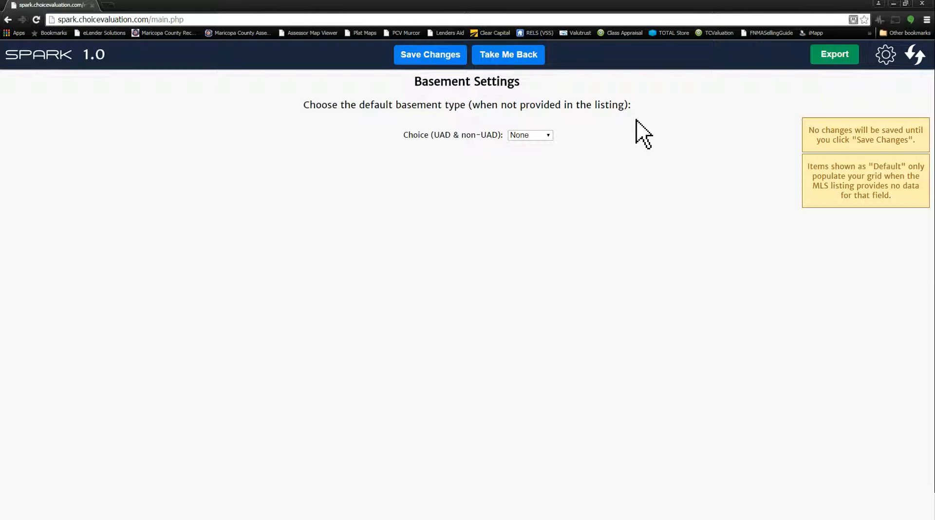
left_click(535, 137)
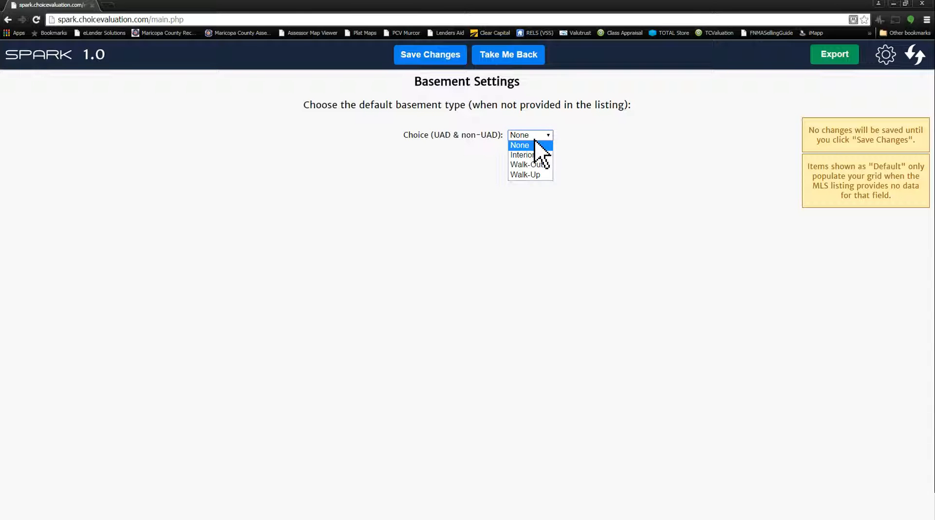
left_click(636, 142)
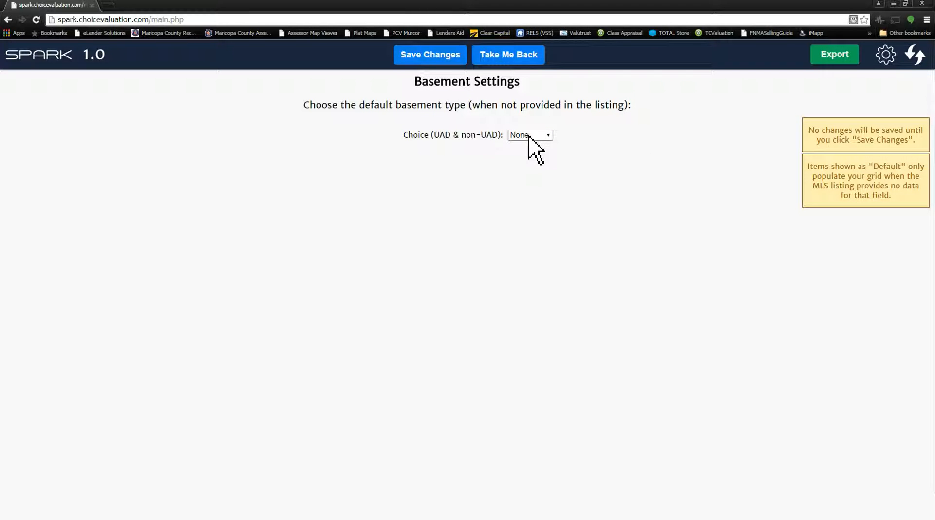
left_click(545, 137)
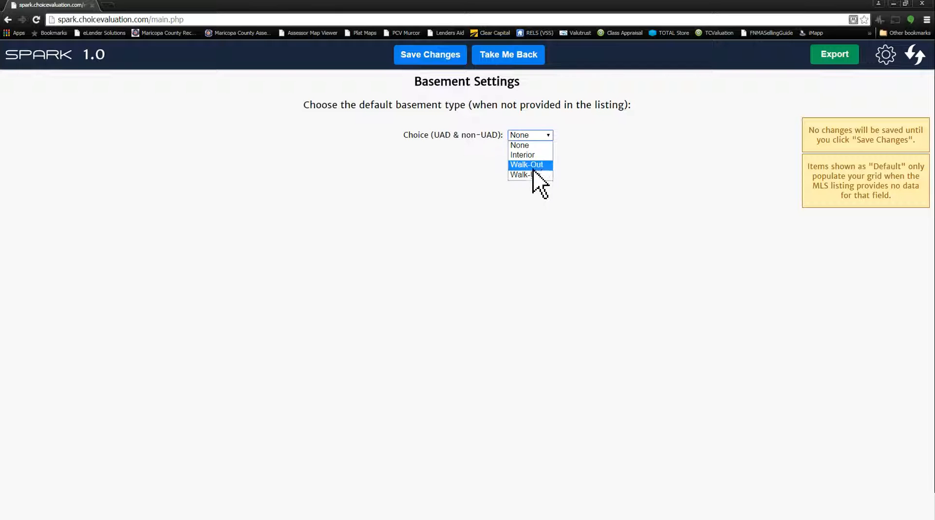
left_click(537, 157)
left_click(444, 58)
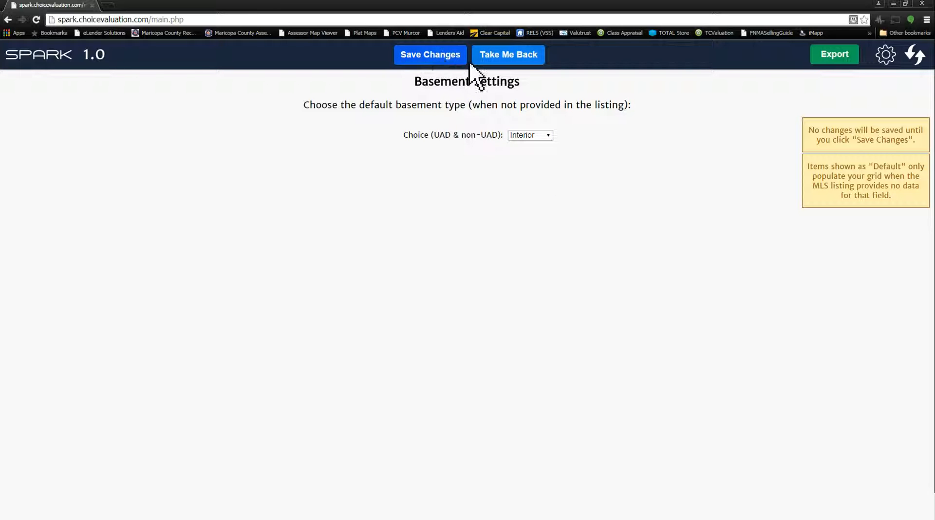
left_click(509, 58)
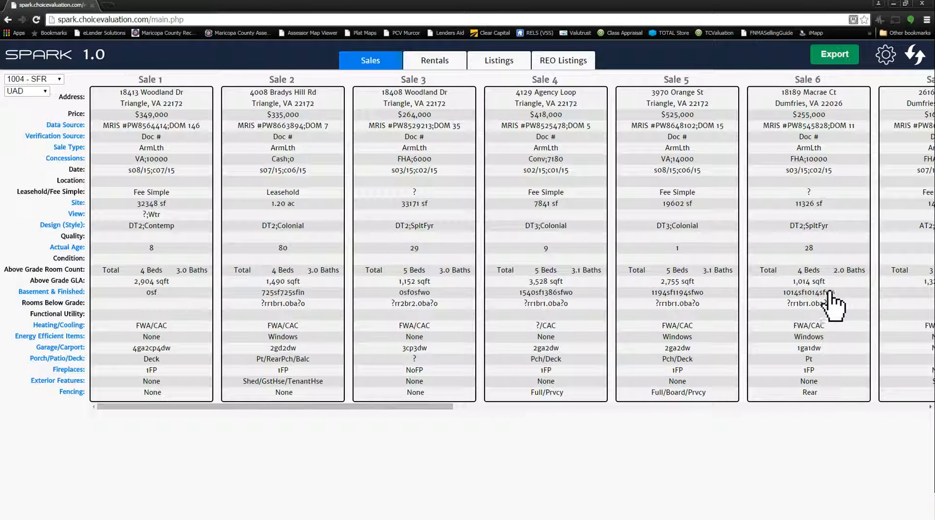
left_click_drag(434, 407, 382, 410)
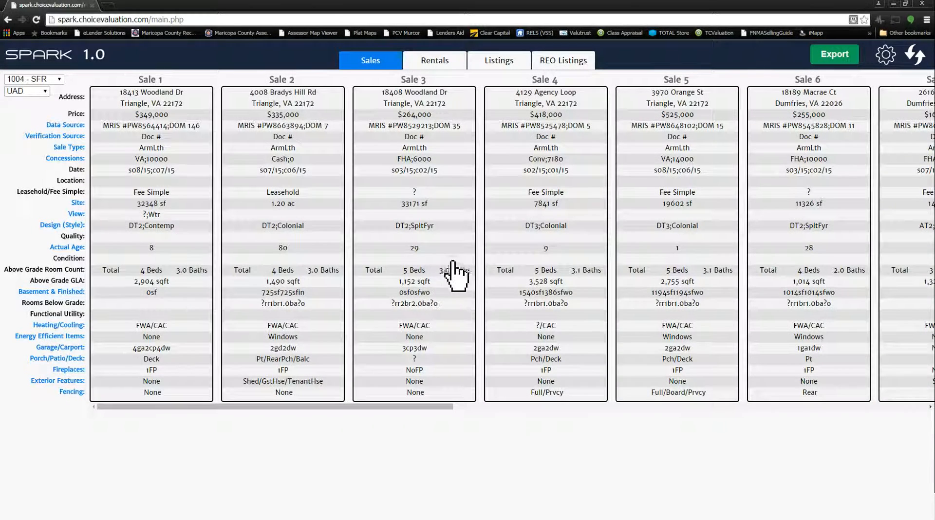